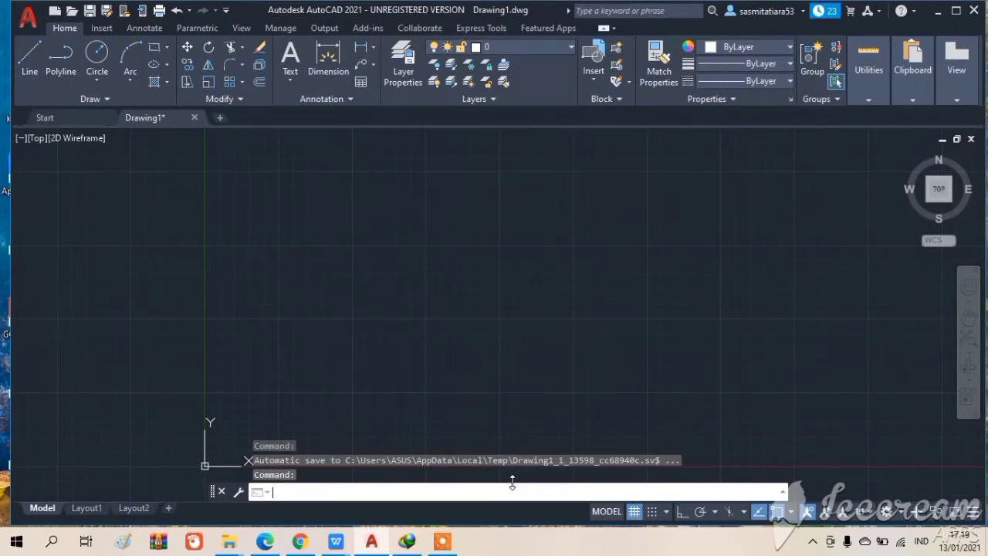
type("line")
key("Return")
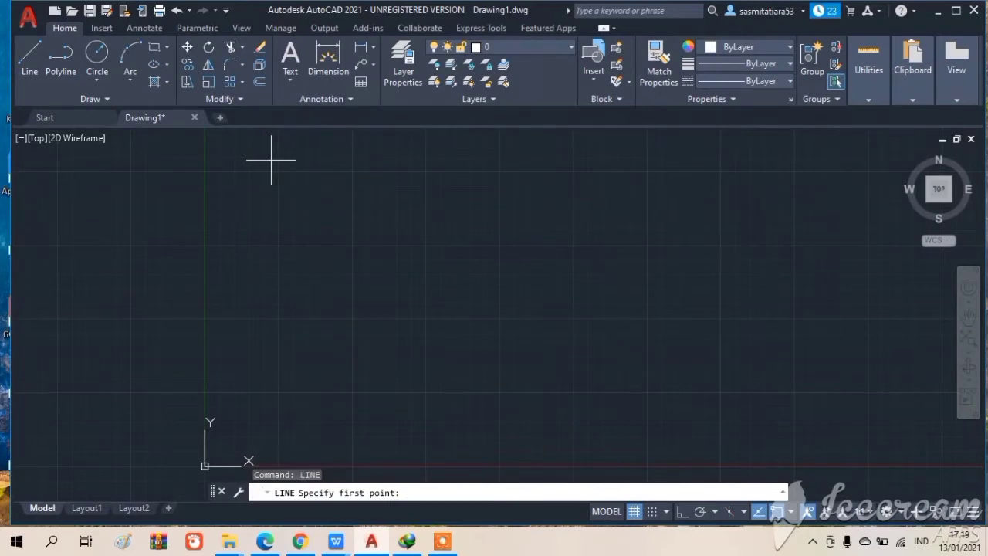
left_click(425, 343)
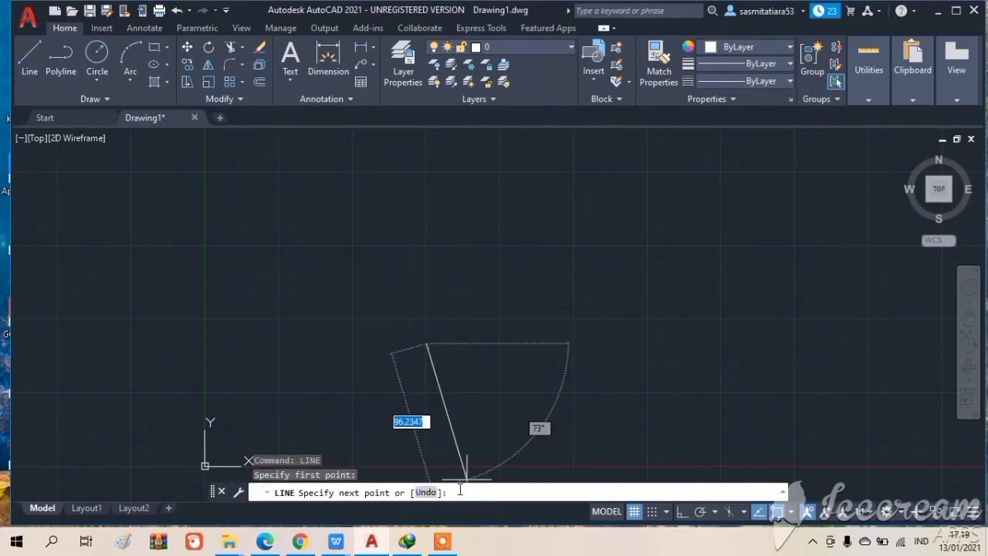
type("@")
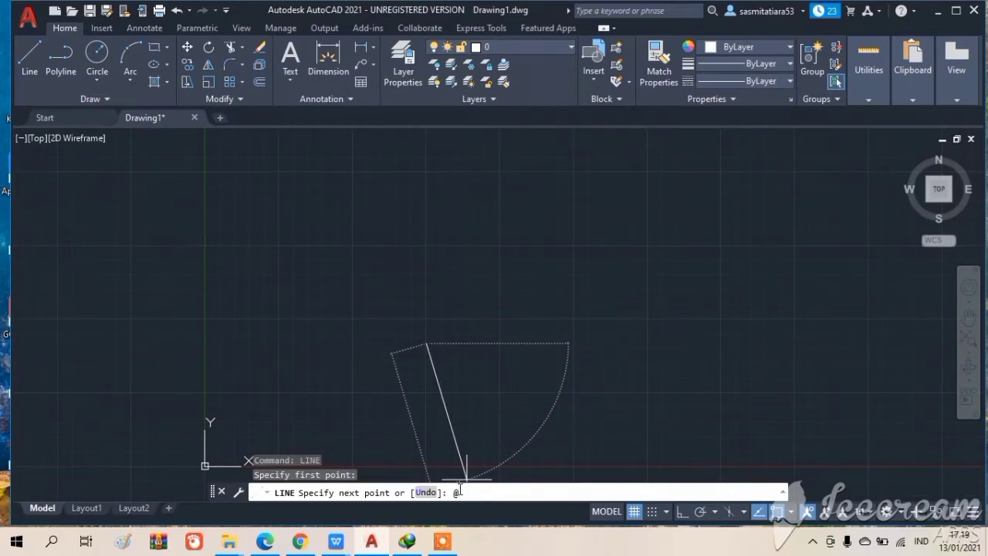
type("40,0")
key("Return")
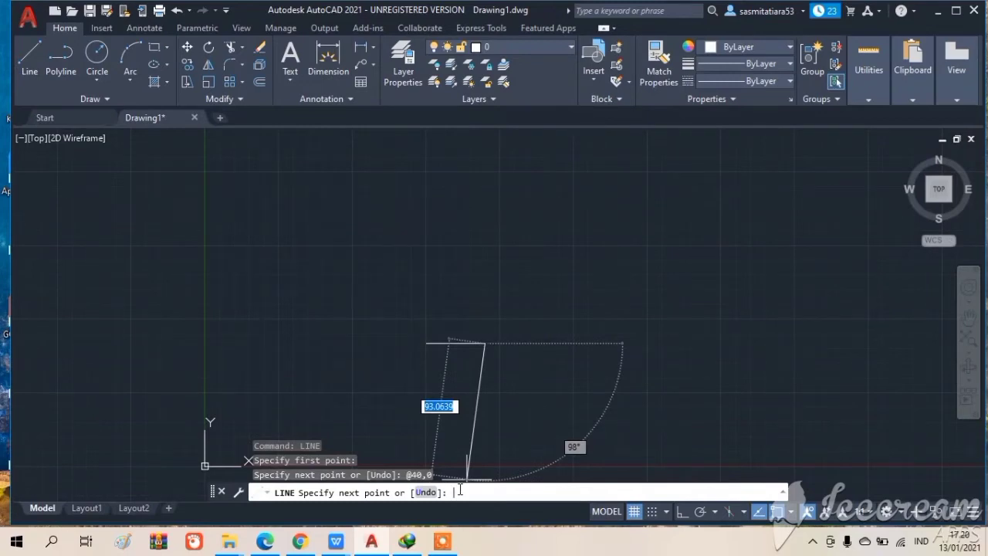
type("@")
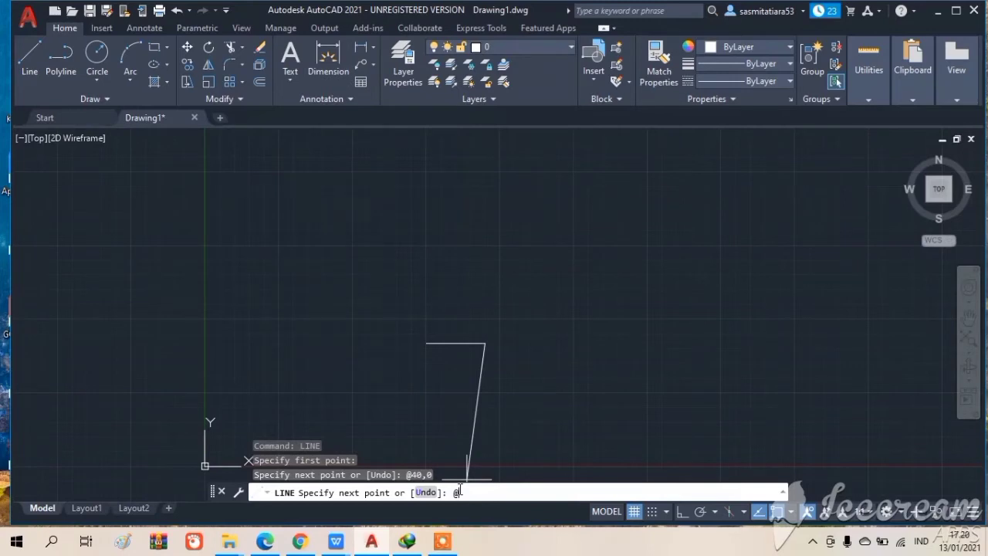
type("0,30")
key("Return")
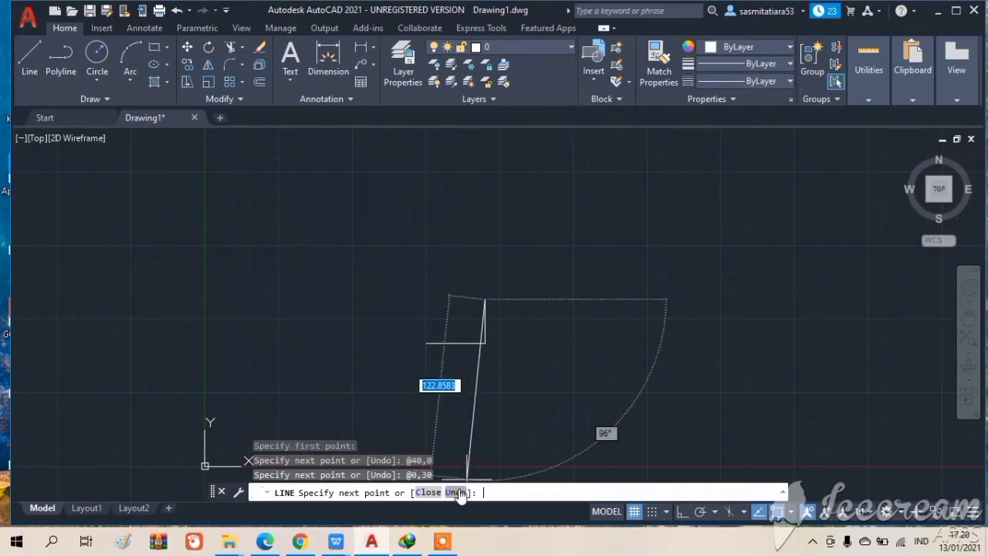
type("@")
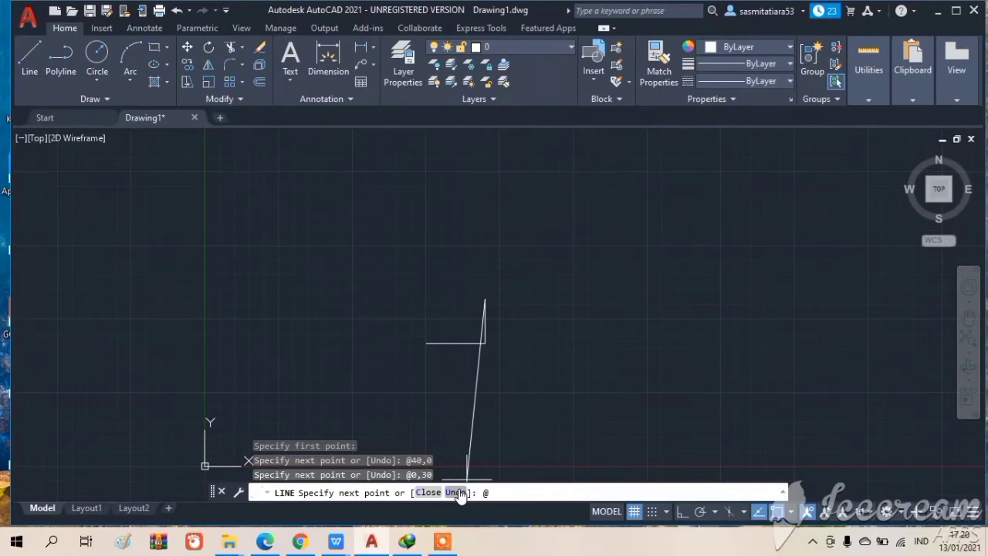
type("20,0")
key("Return")
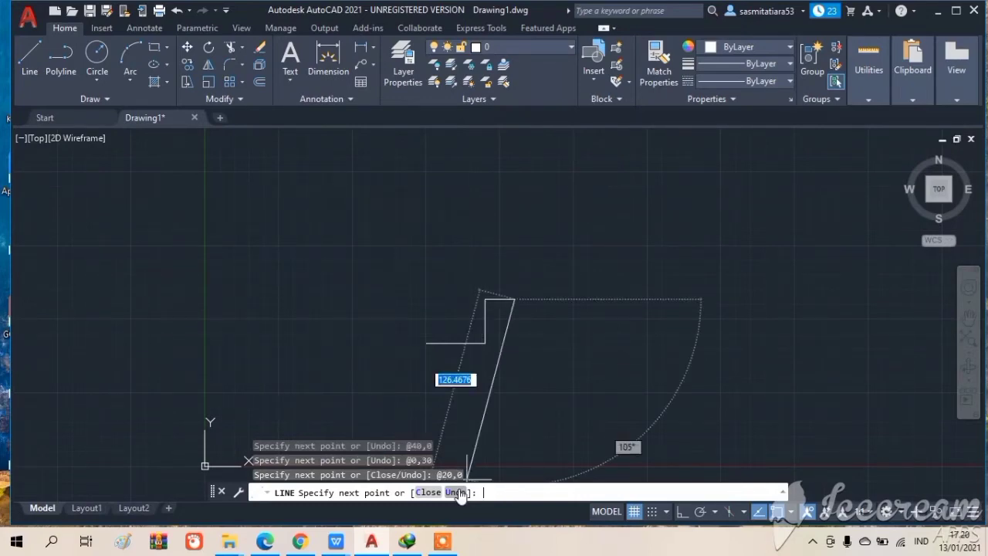
type("@")
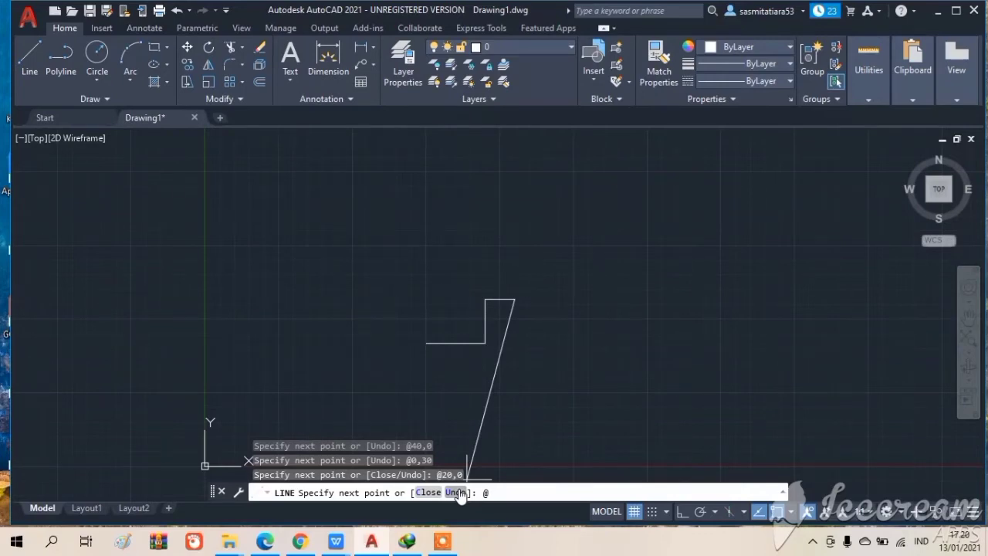
type("0")
type(",-")
type("30")
key("Return")
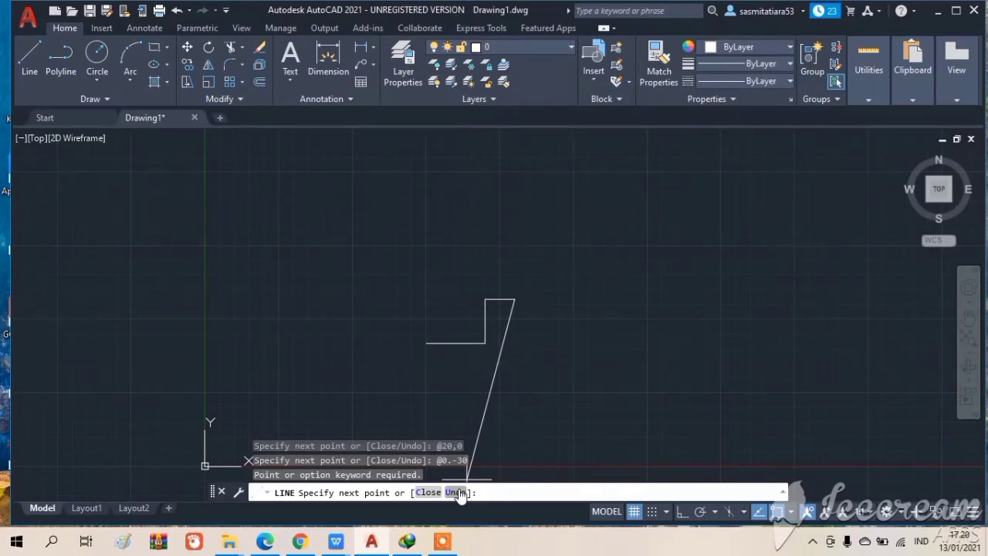
type("@")
type("0,-30")
key("Return")
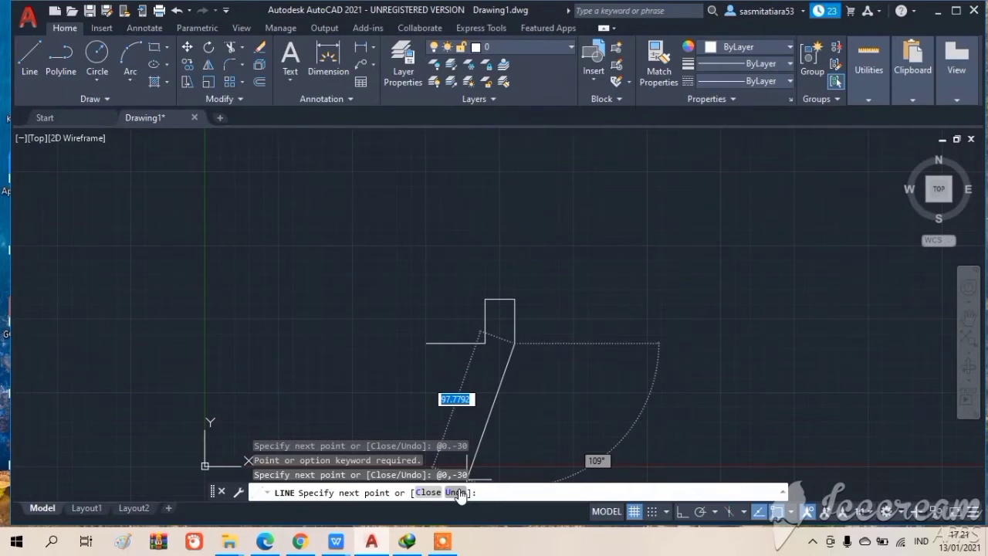
type("@")
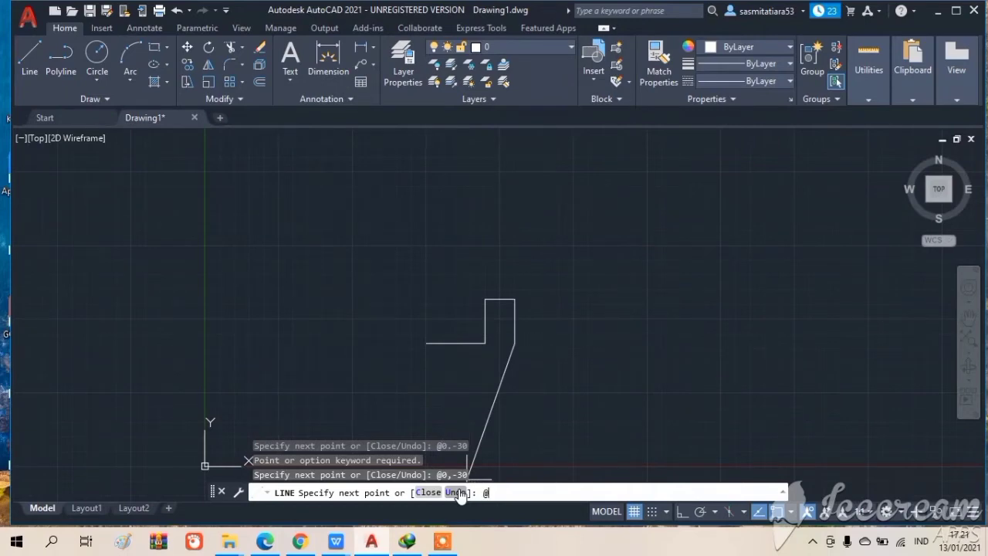
type("20,0")
key("Return")
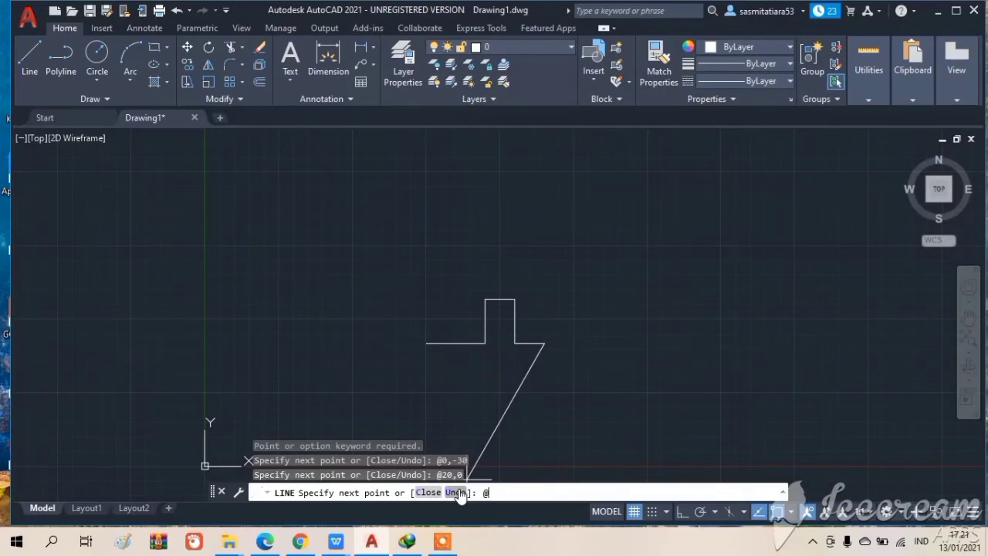
Draw the outline's right-hand vertical edge with @0,50, followed by the sloped segment @-20,10.
type("50,0")
key("BackSpace")
key("BackSpace")
key("BackSpace")
key("BackSpace")
type("0,50")
key("Return")
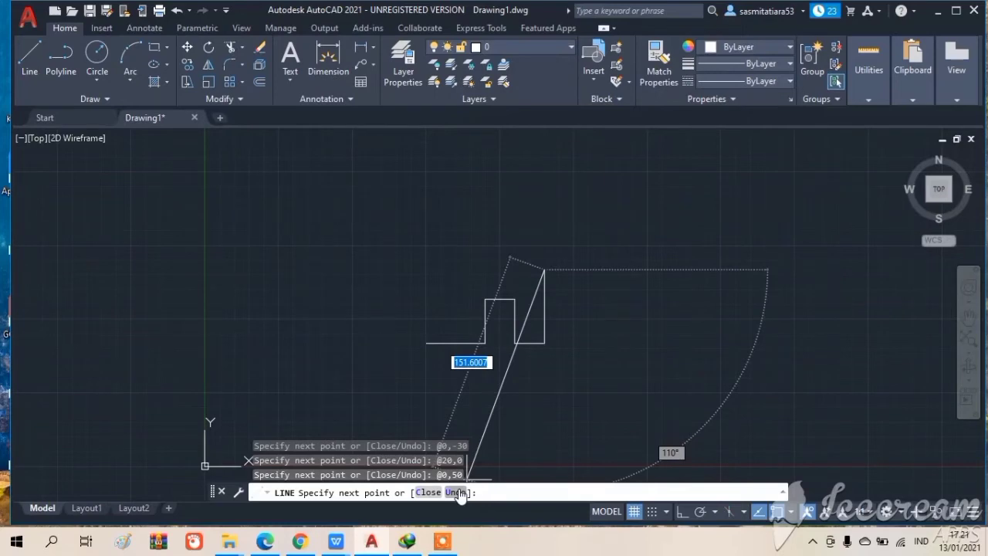
type("@-")
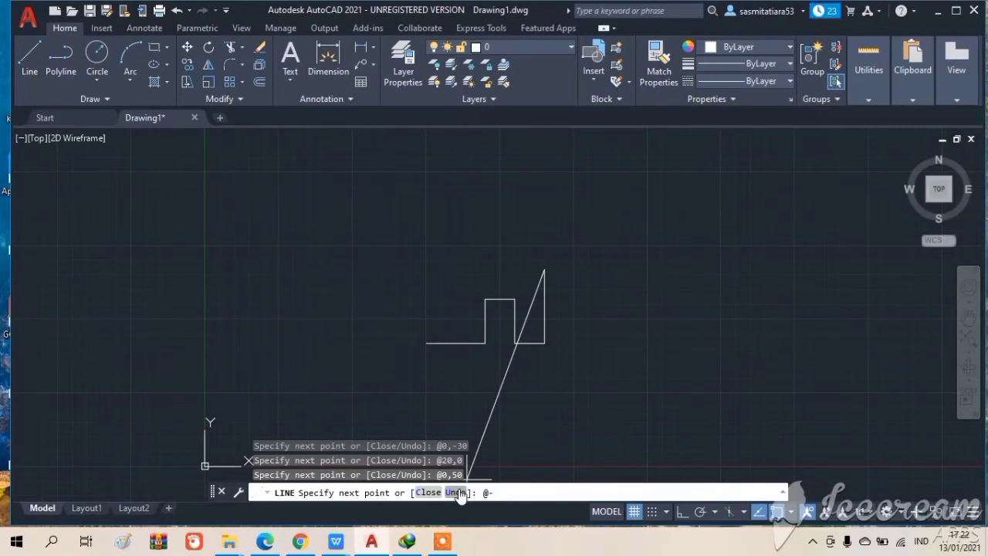
type("20,")
type("10")
key("Return")
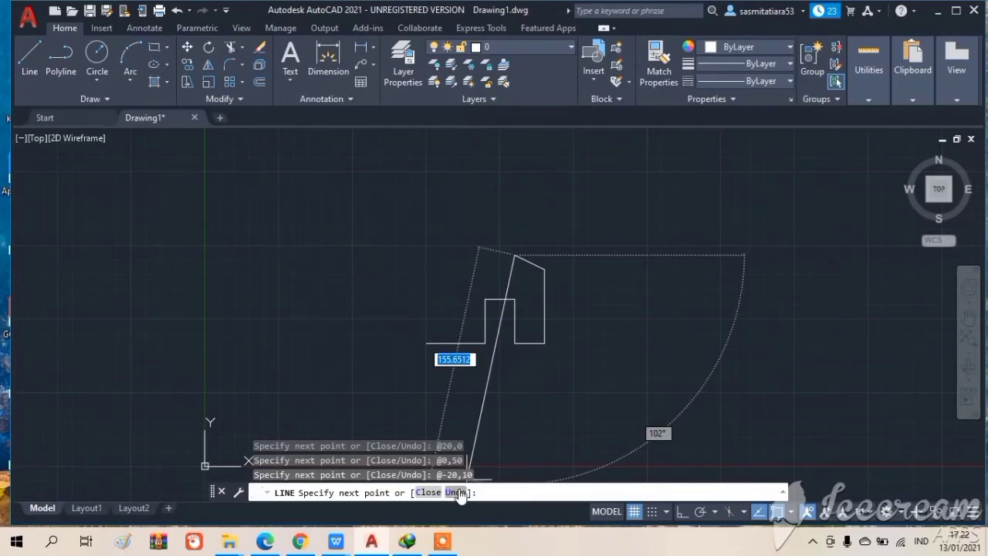
type("@")
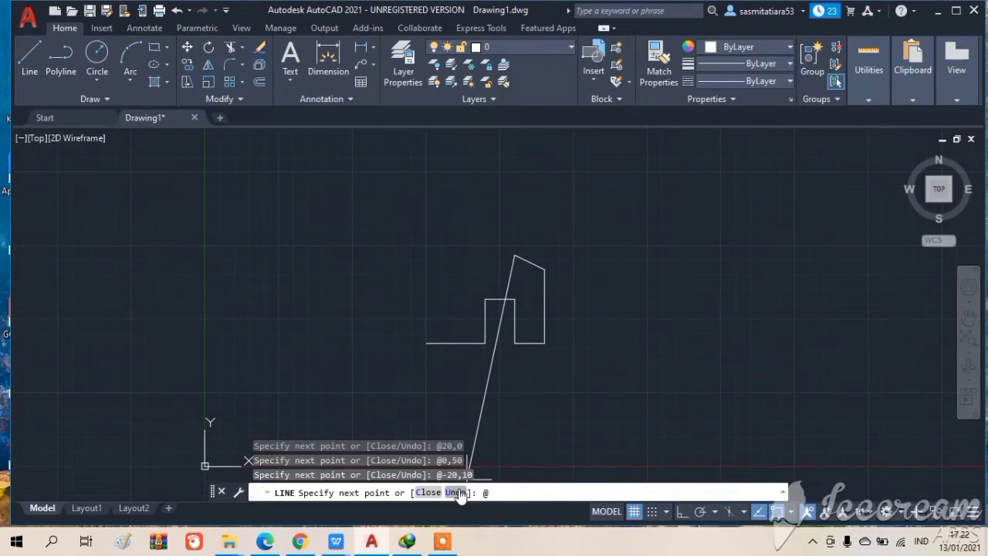
type("0,20")
key("Return")
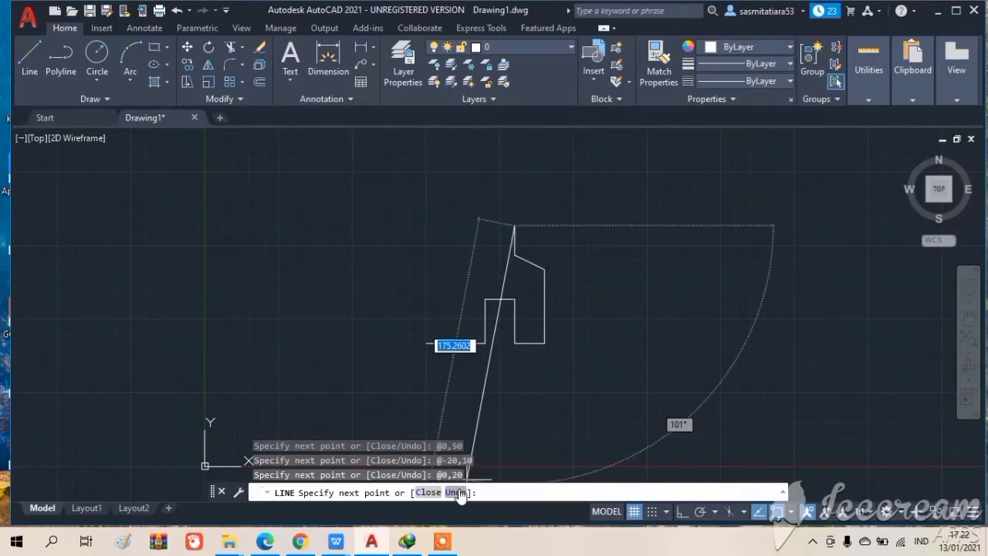
type("@")
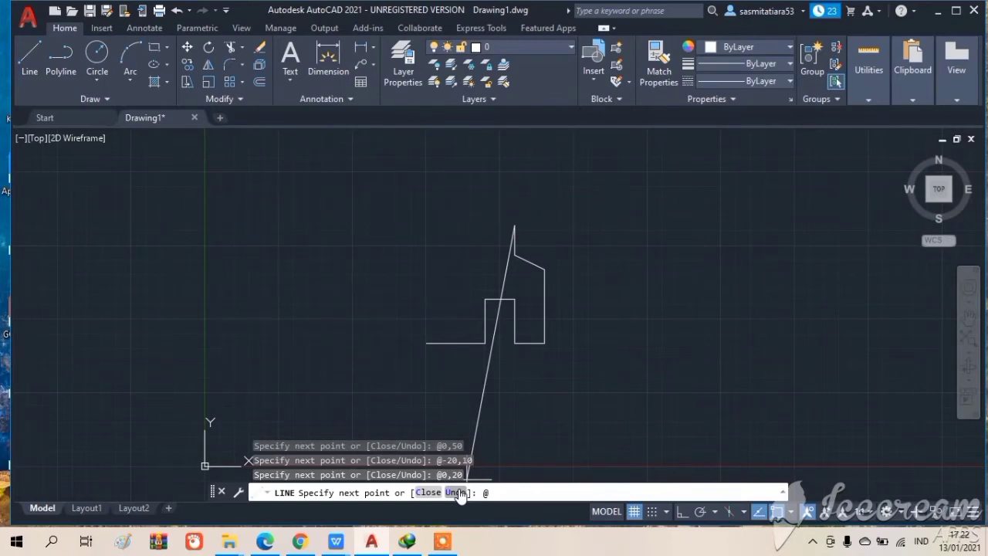
type("10,20")
key("Return")
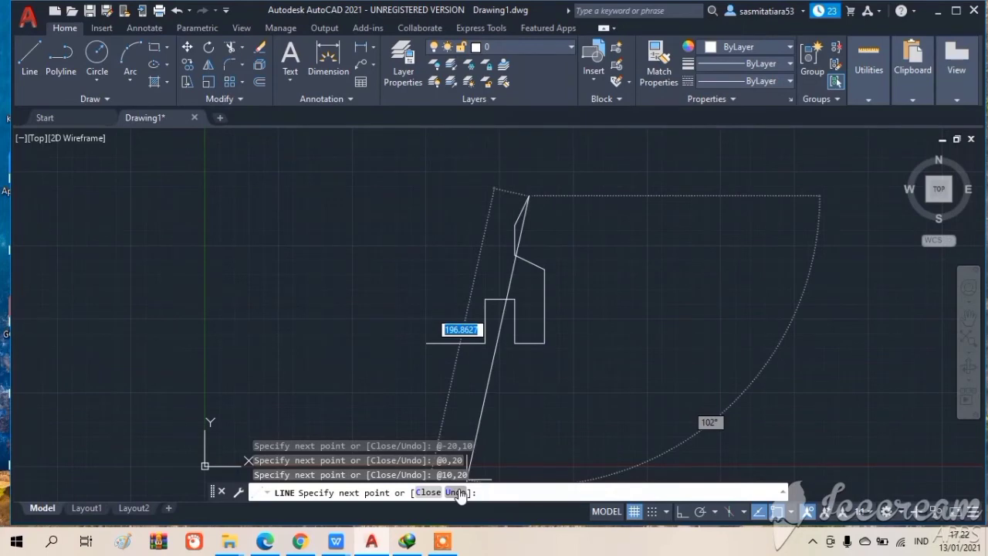
Add a short vertical segment above the slanted edge using the relative point @0,10.
type("@")
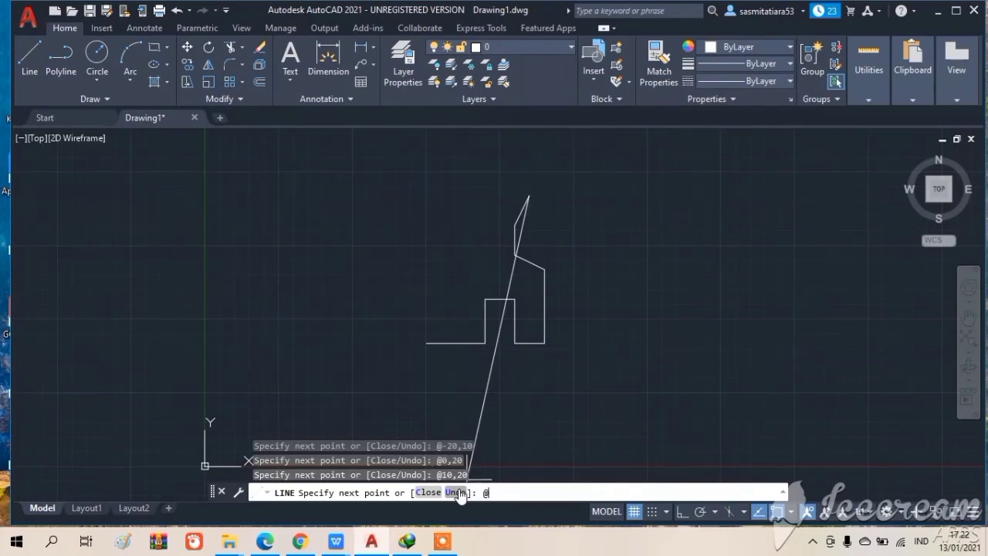
type("10")
type(",")
key("BackSpace")
key("BackSpace")
key("BackSpace")
type("0,")
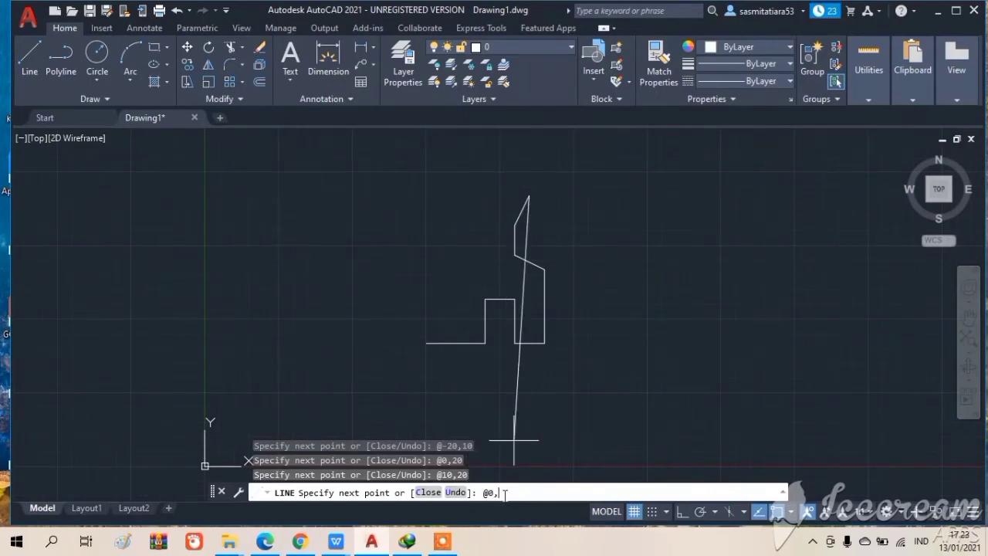
key("BackSpace")
type(",10")
key("Return")
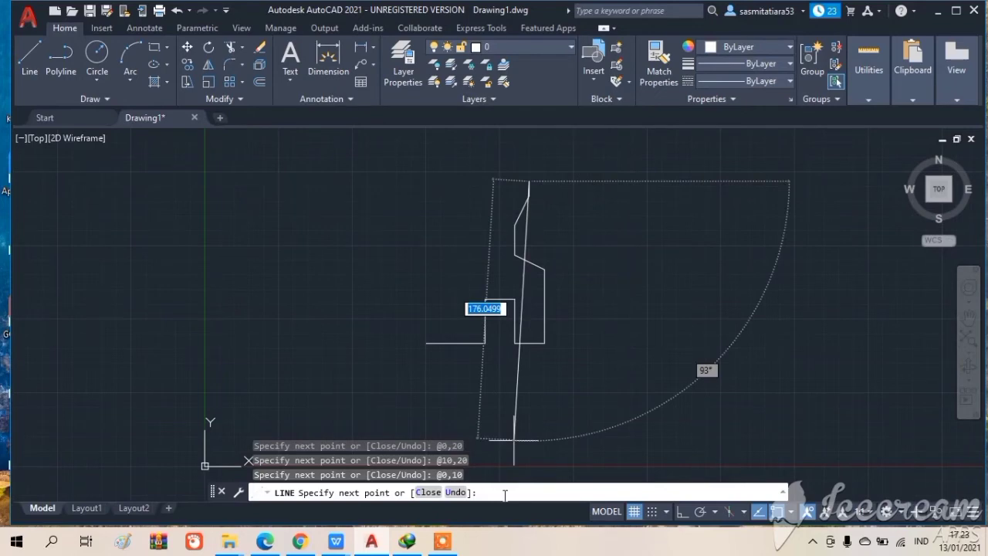
type("@")
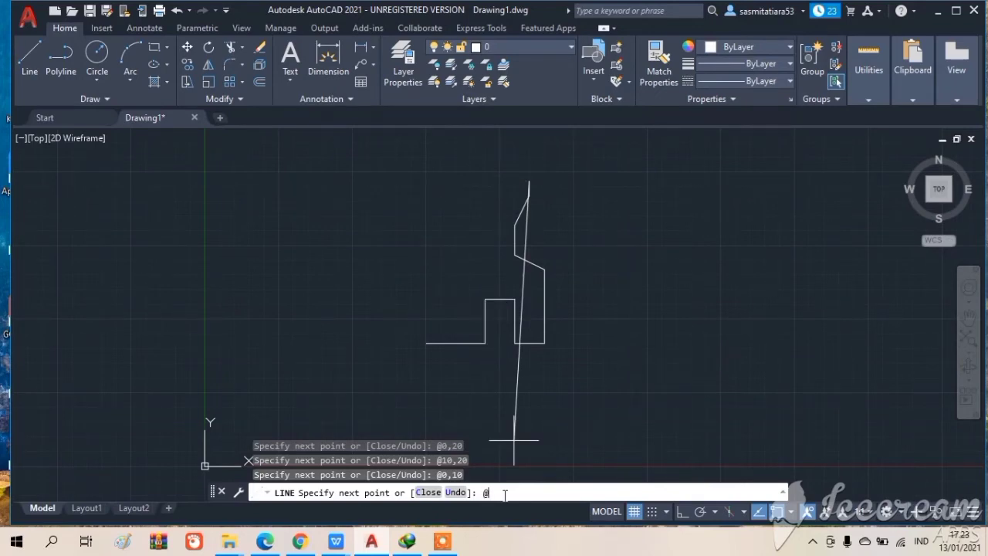
type("-20")
type(",-")
type("0")
key("Return")
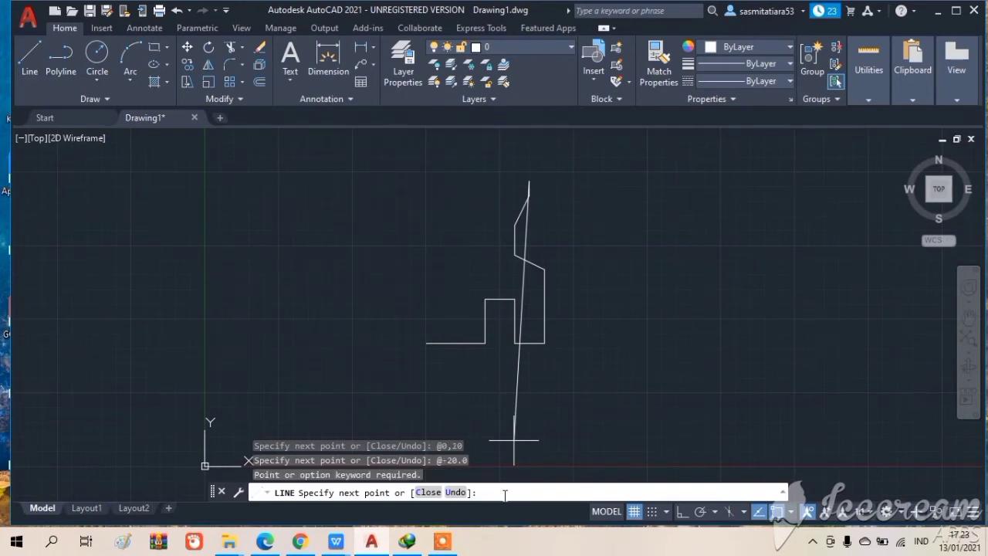
Draw the upper horizontal edge leftward with @-20,0 and the first side of the V-notch with @-10,-20.
type("@-20,0")
key("Return")
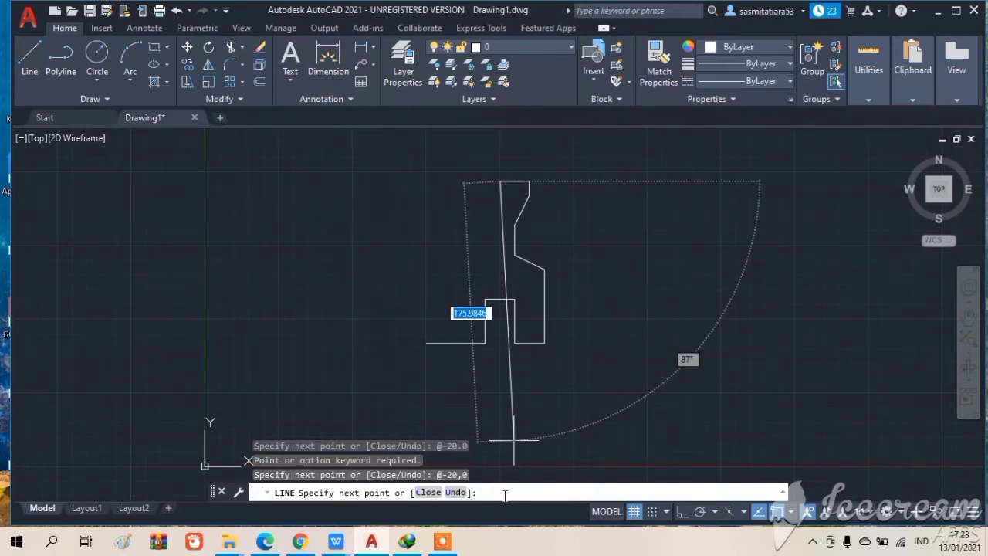
type("@-")
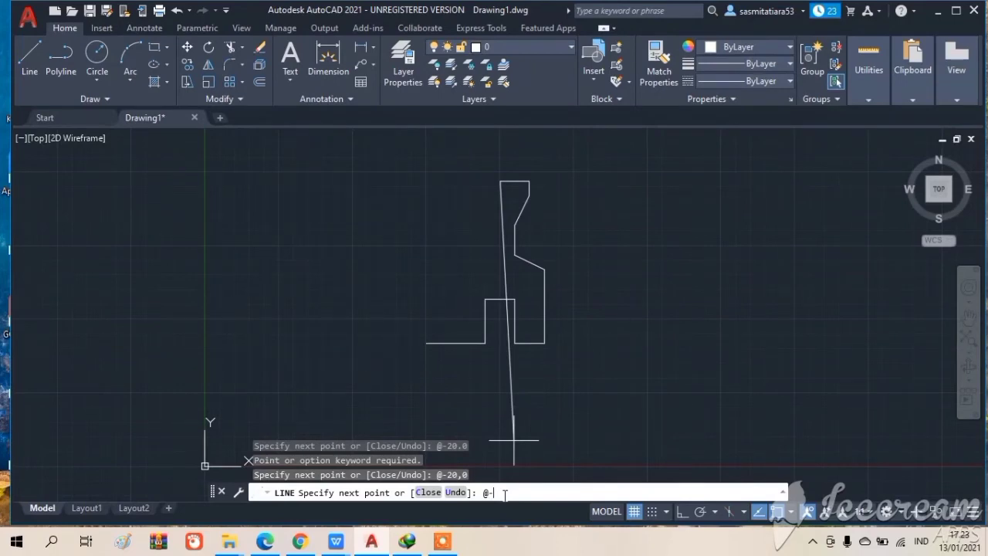
type("20")
key("BackSpace")
key("BackSpace")
type("10,-20")
key("Return")
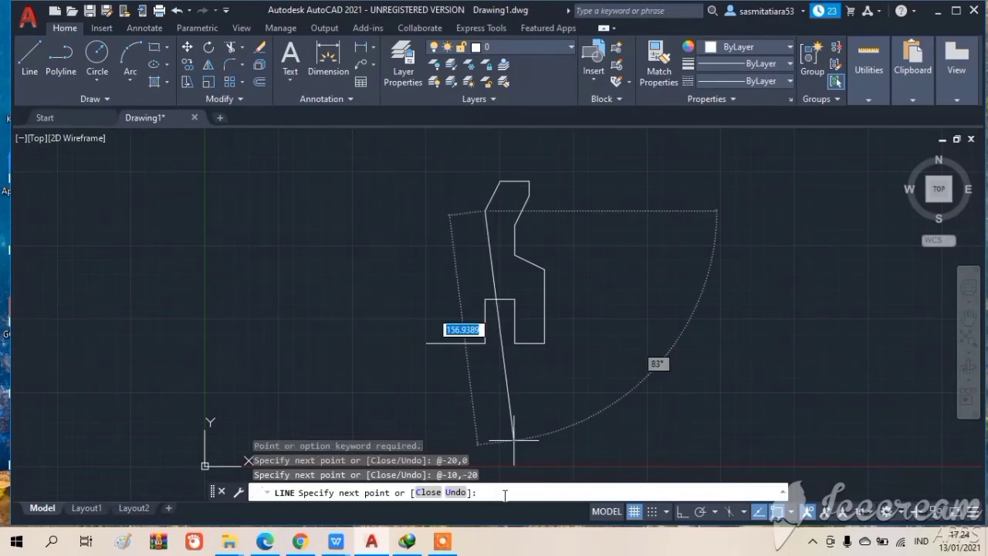
Finish the V-notch with the segment @-20,20 and add the upper-left horizontal edge with @-20,0.
type("@")
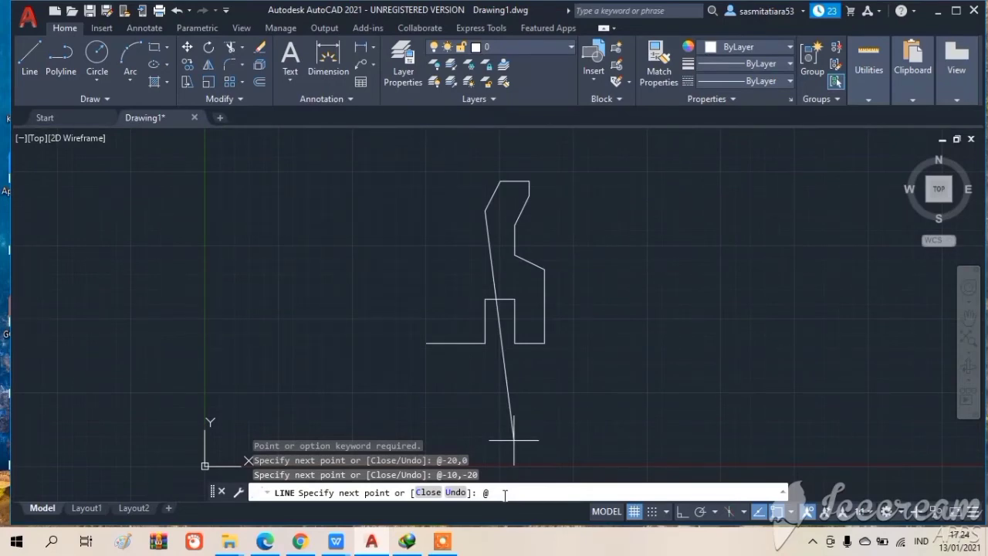
type("-20,20")
key("Return")
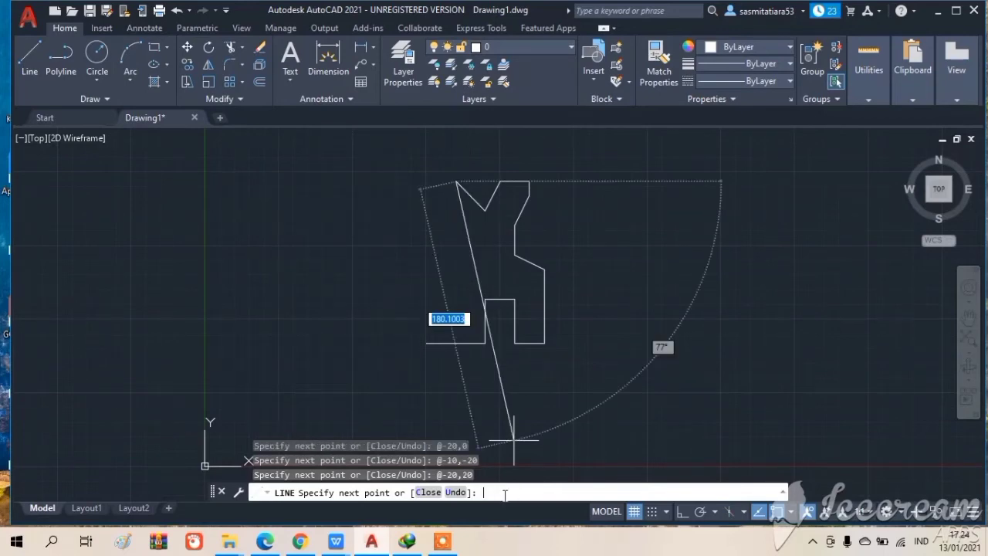
type("@")
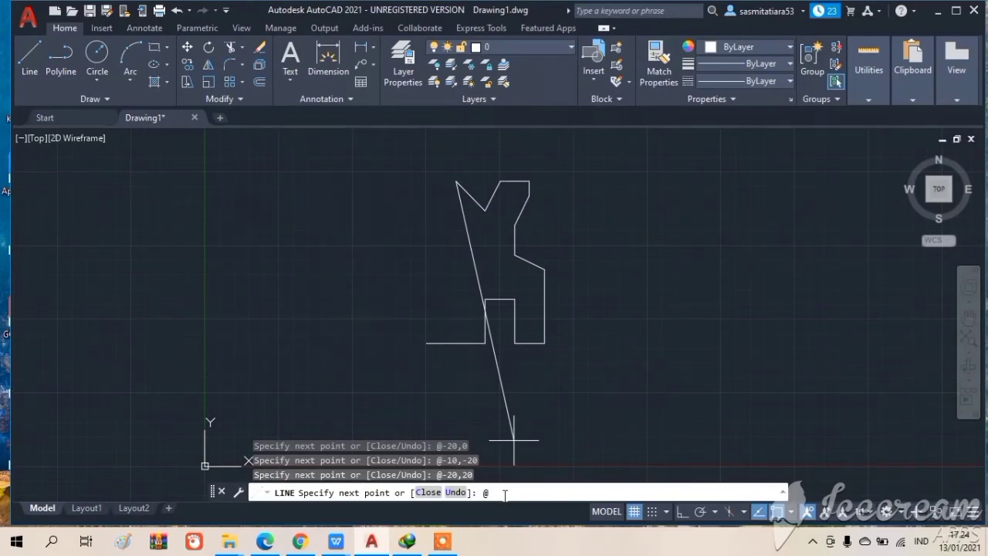
type("-20,0")
key("Return")
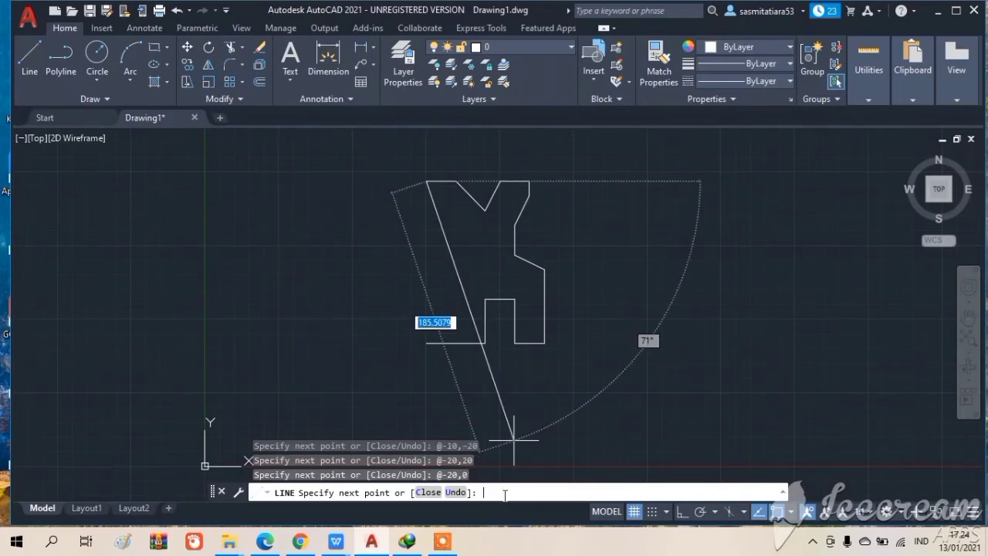
Draw the outline's left vertical edge downward from the upper-left corner with @0,-40.
type("@")
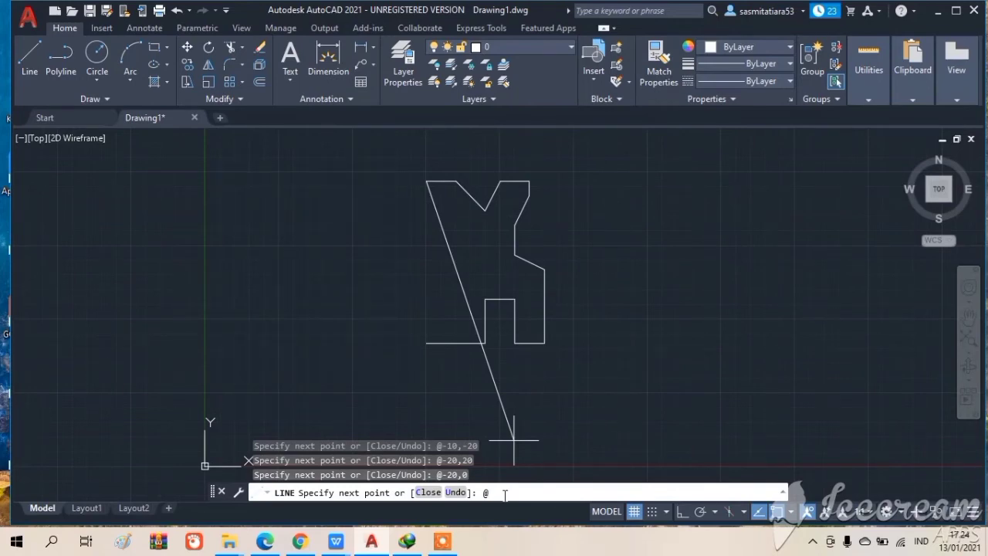
type("0")
type(",")
type("-70")
key("Return")
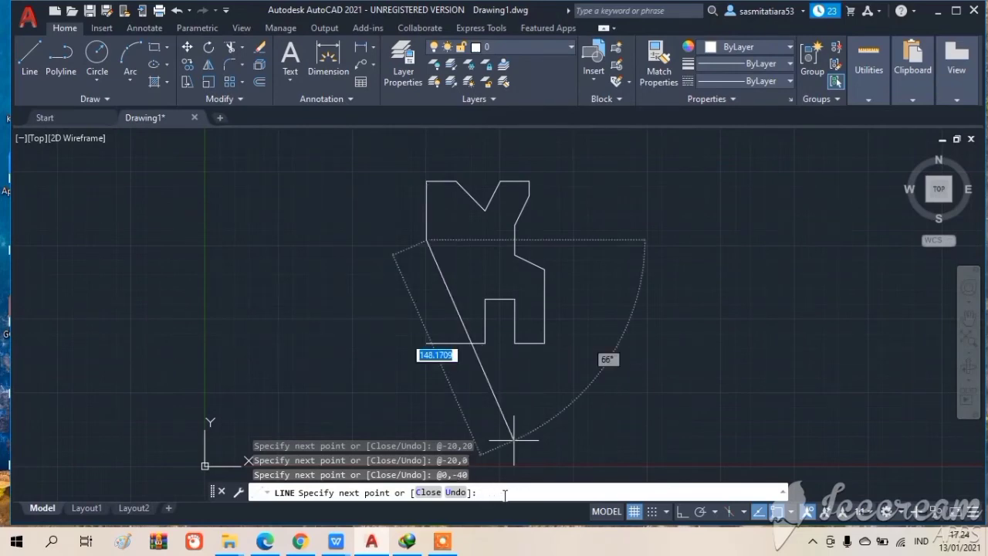
type("@")
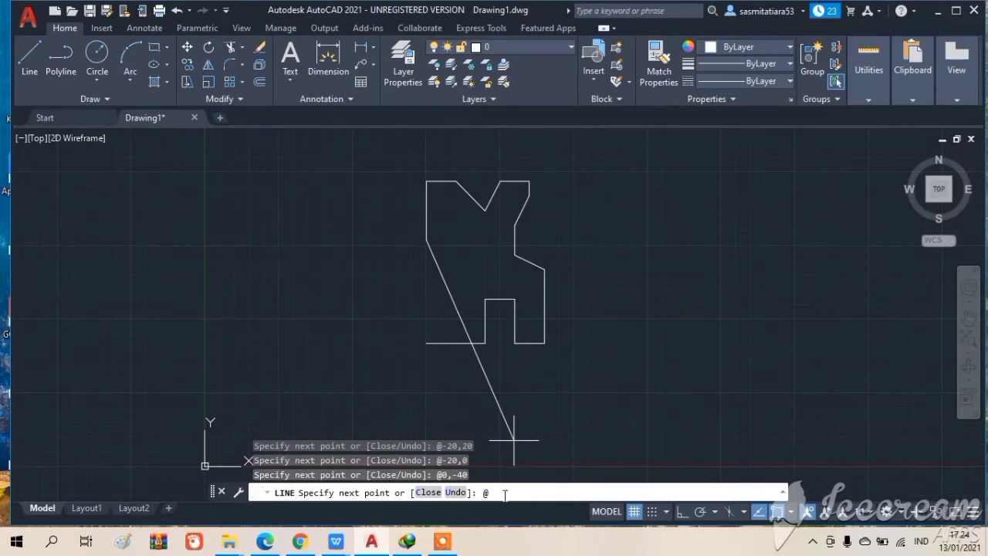
type("20")
type("20")
key("Return")
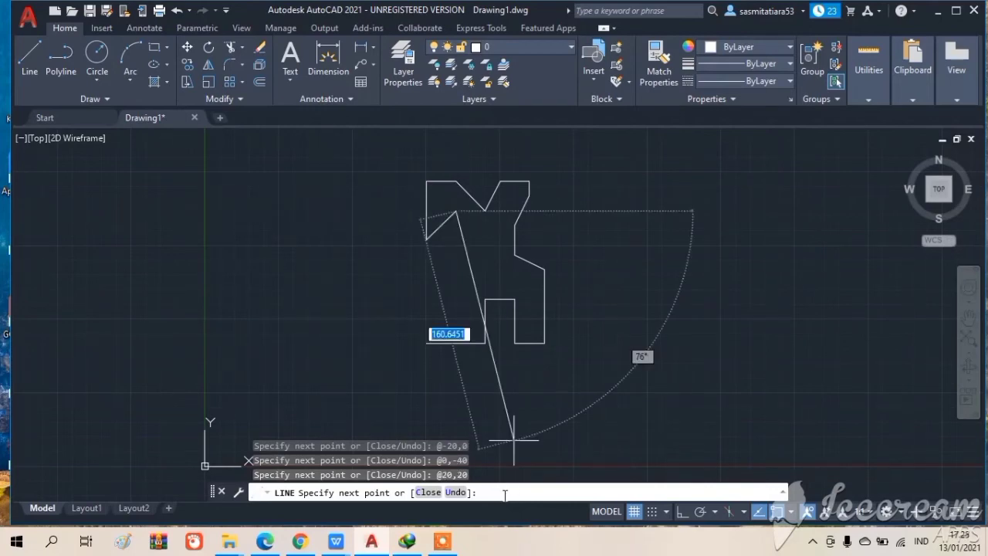
Try the notch's inner vertical side with the relative point @0,50 and undo that segment.
type("@")
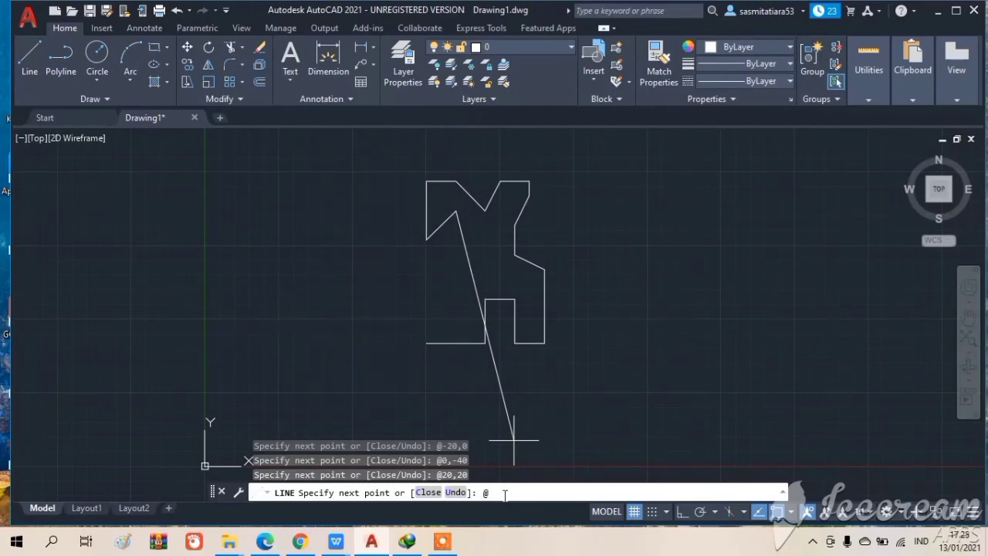
type("0,")
type("50")
key("Return")
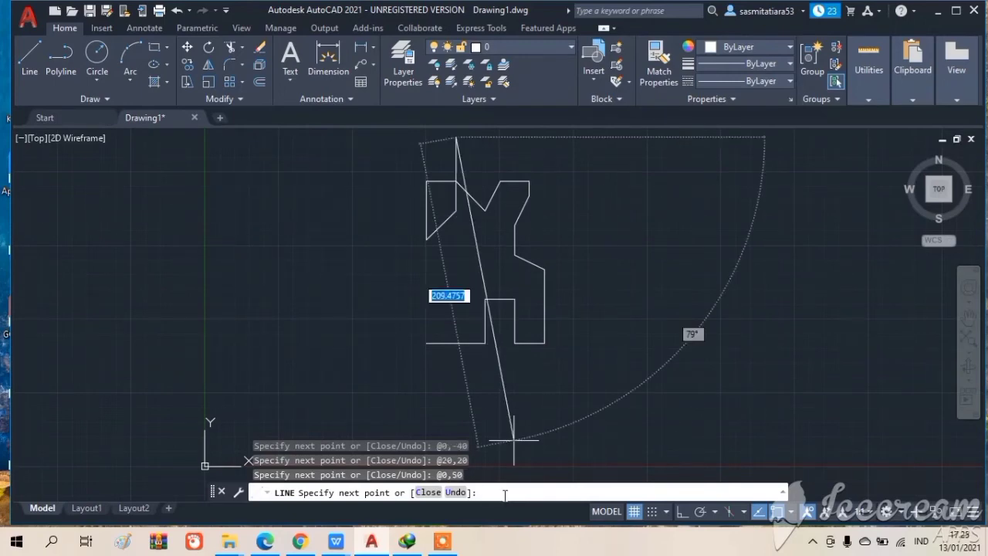
key("ctrl+z")
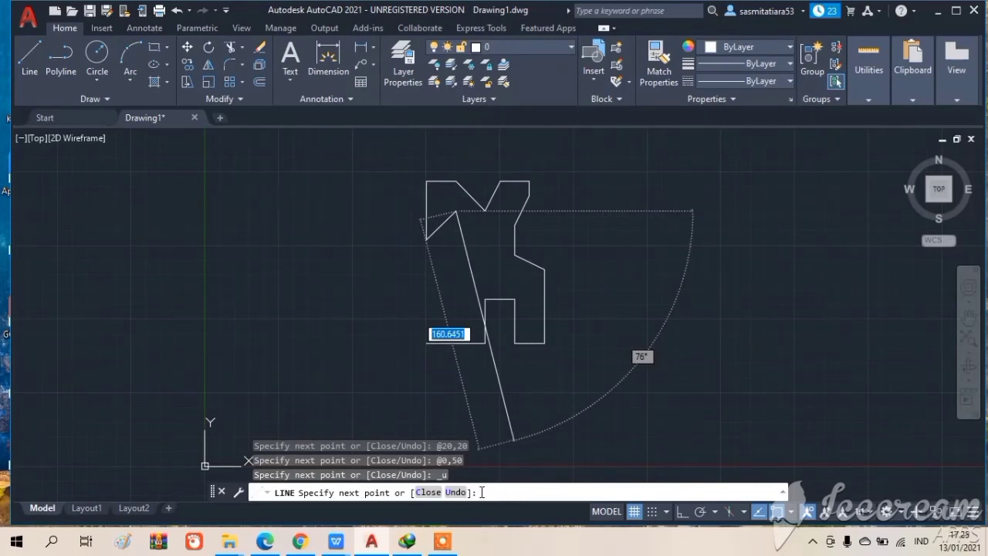
Draw the left notch's inner vertical side downward with @0,-50 and its lower slanted side with @-20,20.
type("@")
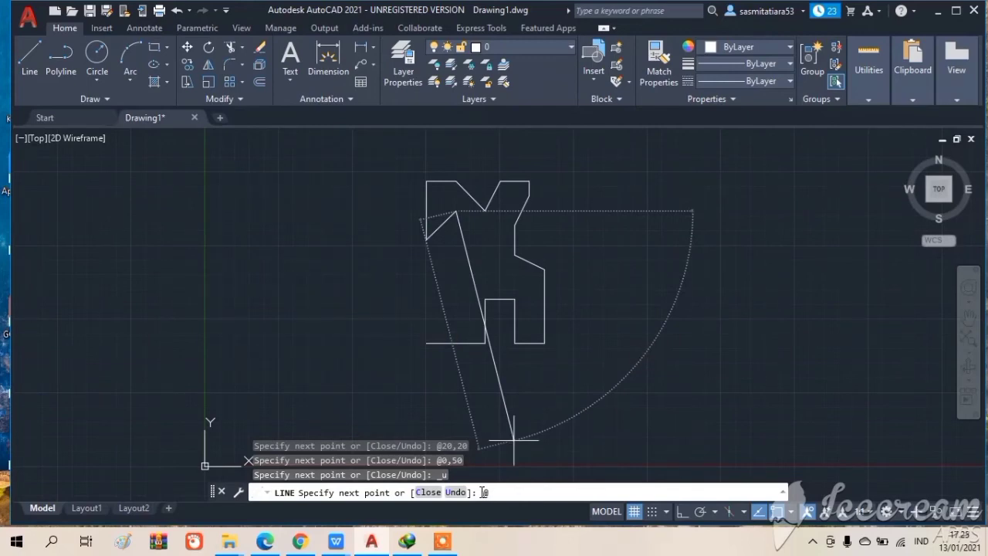
type("0,-50")
key("Return")
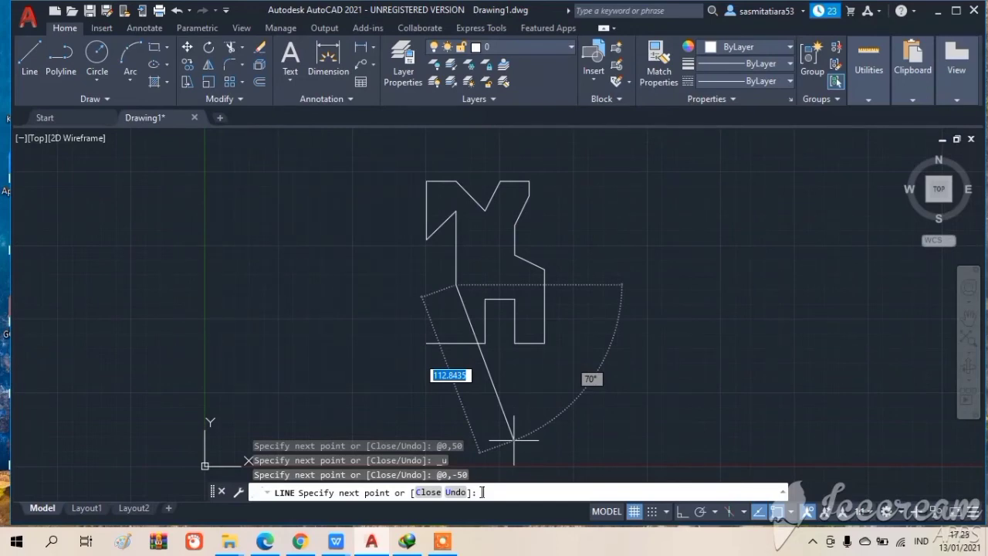
type("@")
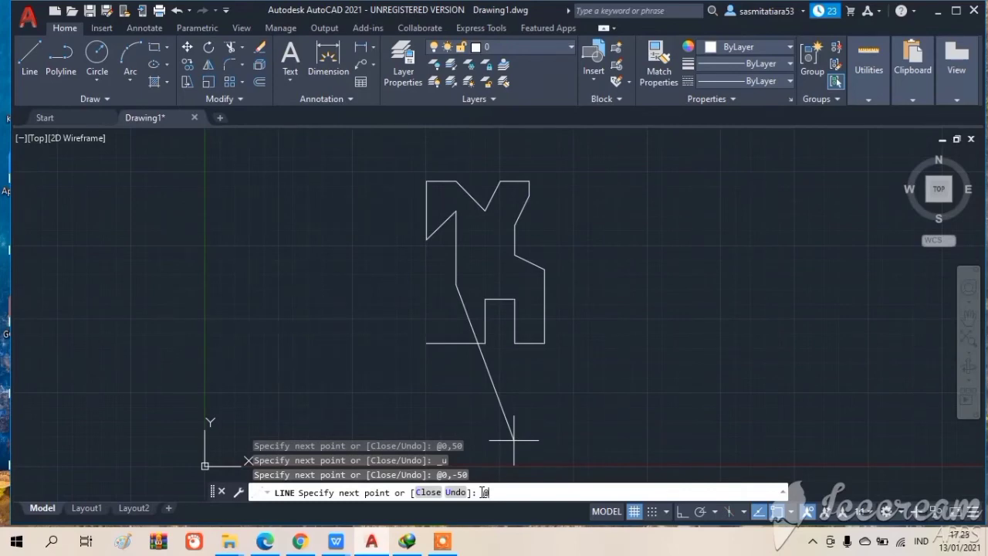
type("-20,20")
key("Return")
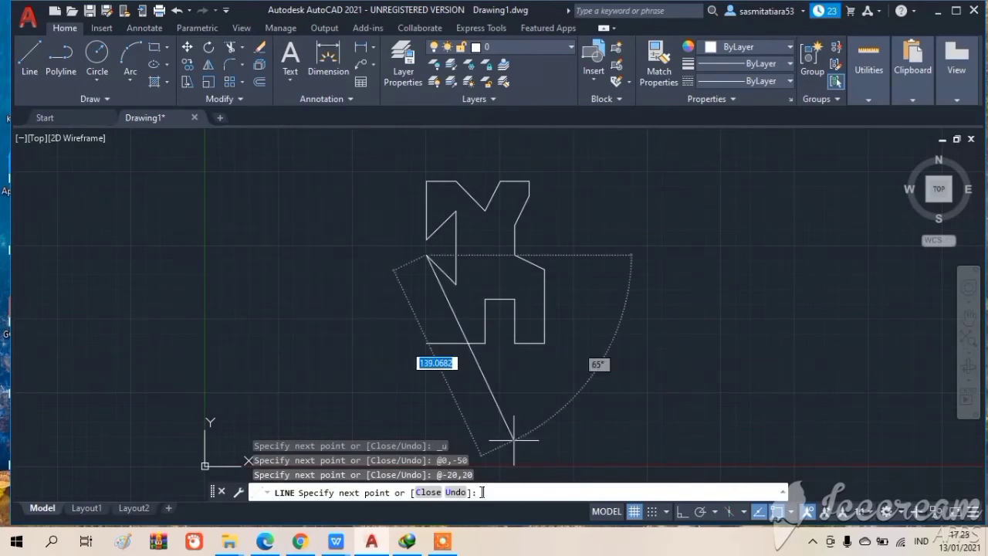
type("@")
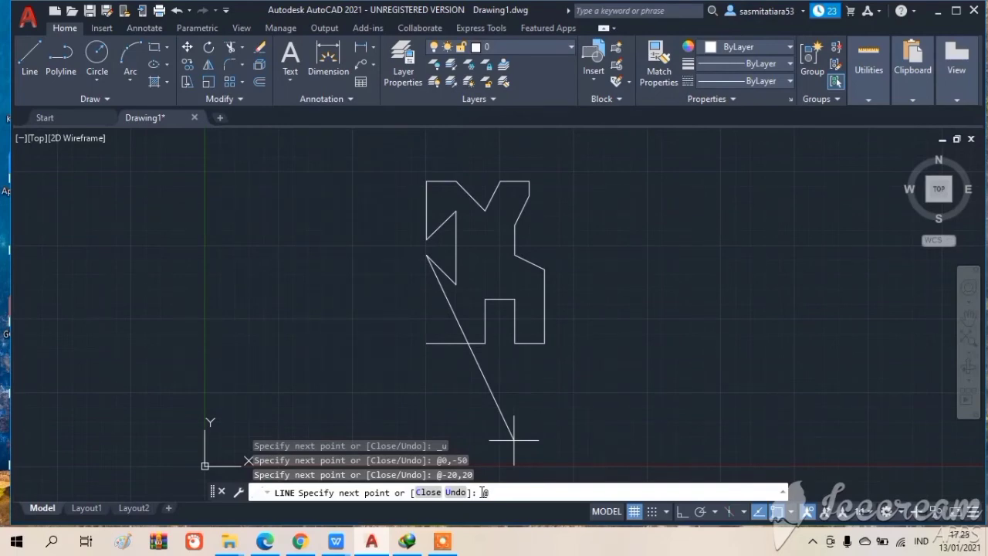
type("0,-30")
key("Return")
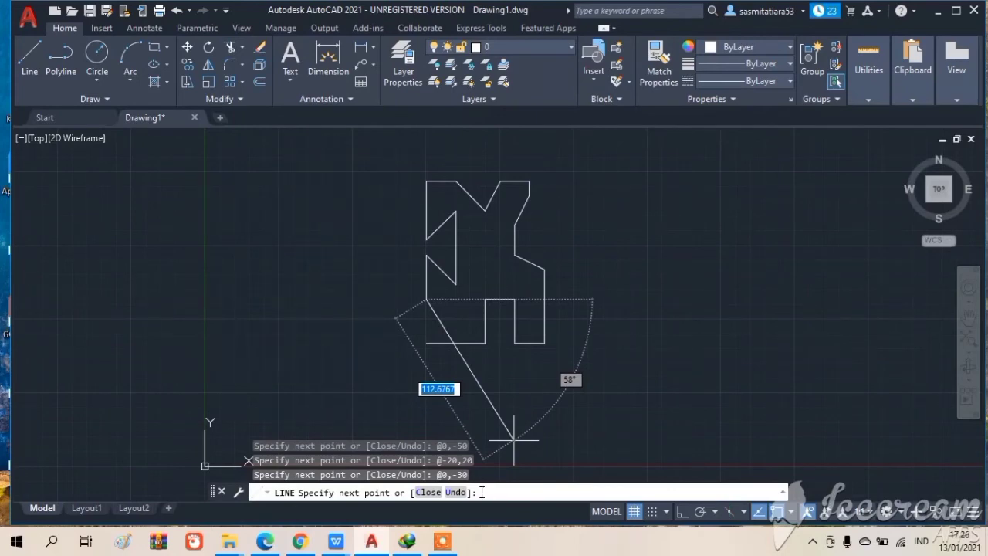
type("@")
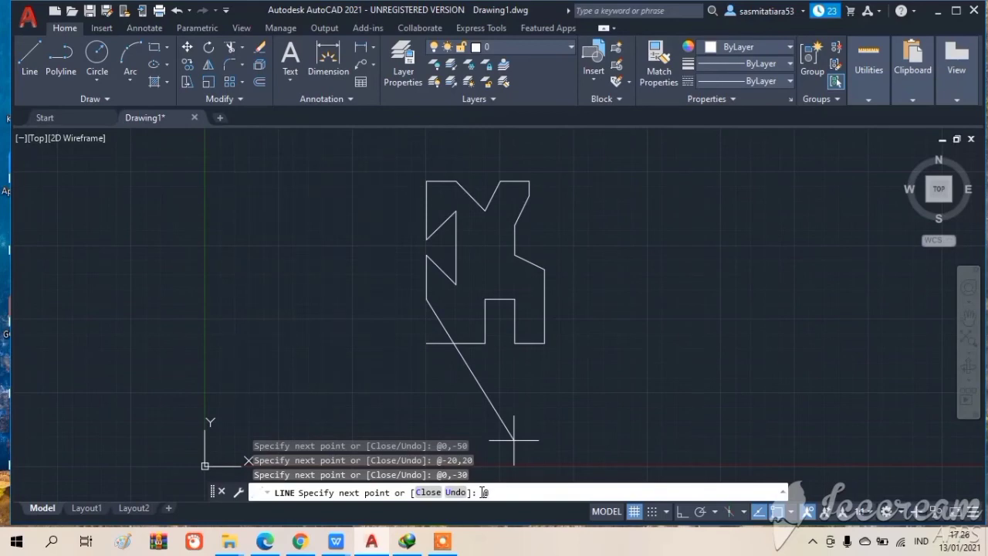
type("20,-10")
key("Return")
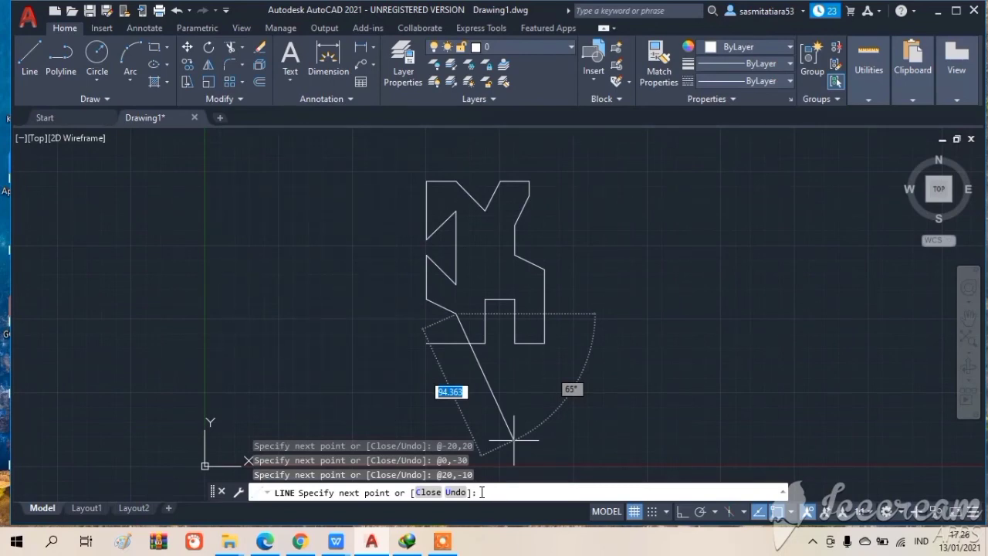
Finish the small V-notch with the segment @-20,-10 and close the outline to its starting point.
type("@")
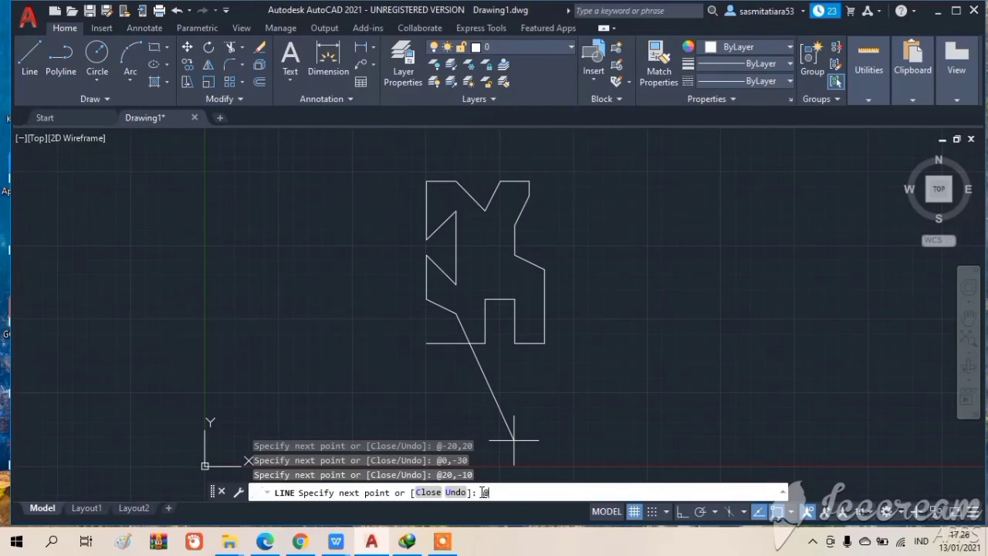
type("-20")
type(",-10")
key("Return")
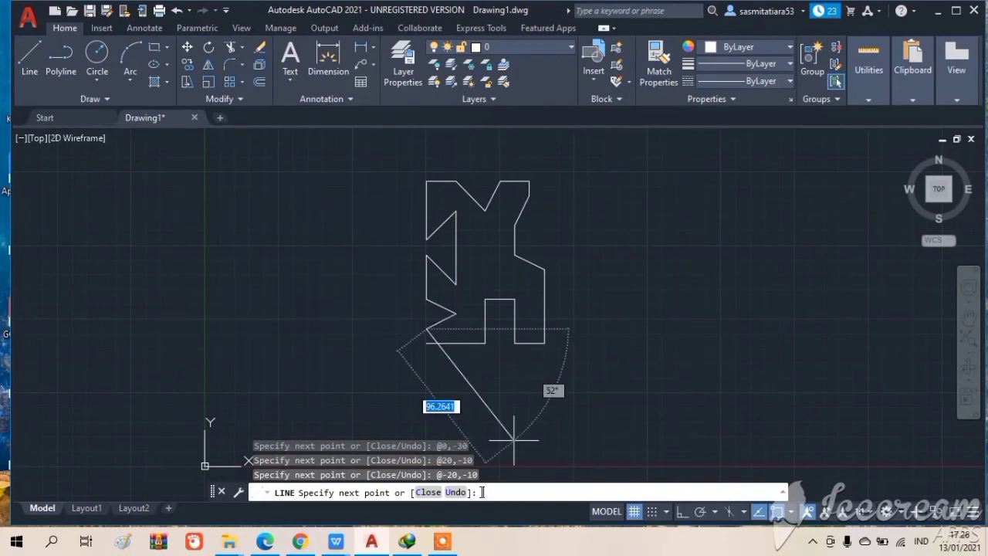
type("c")
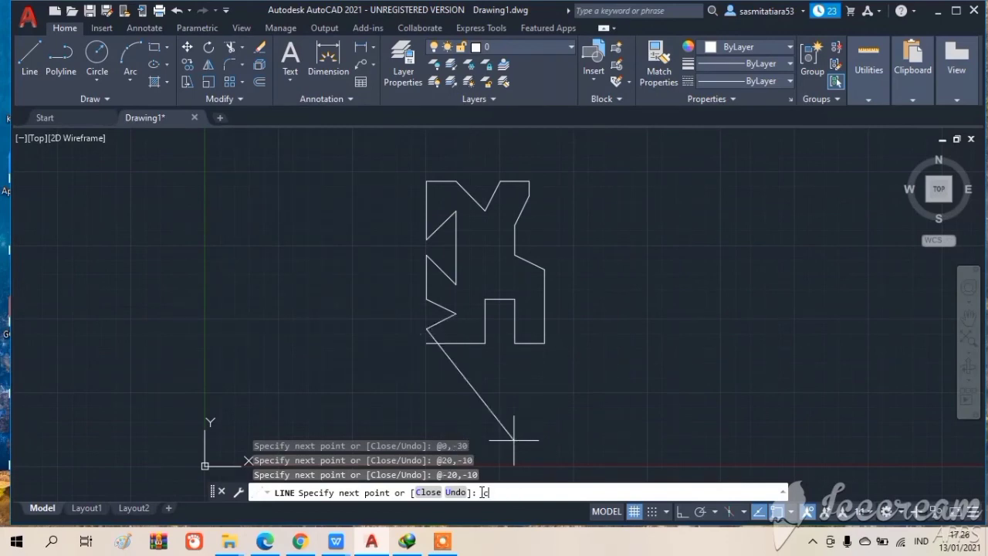
key("Return")
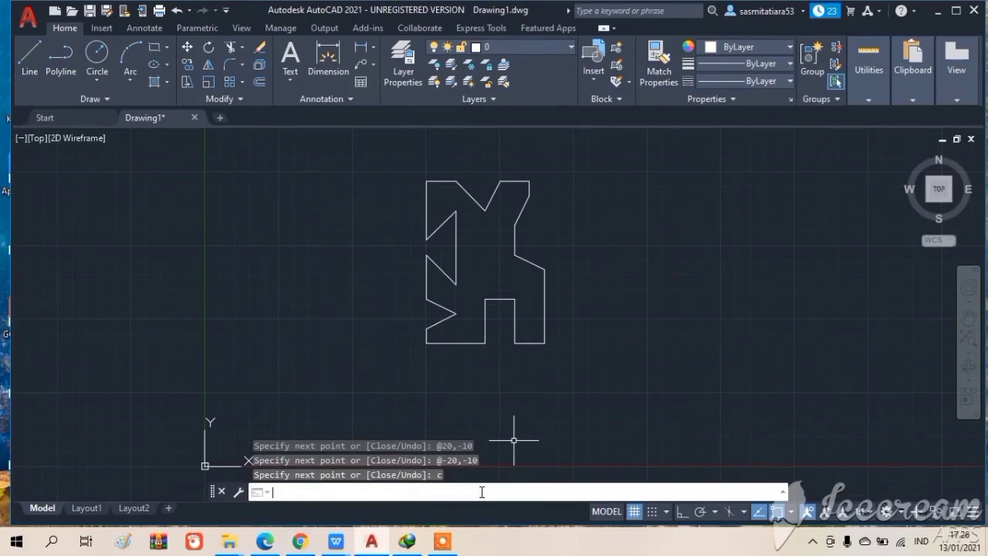
Add a vertical linear dimension for the profile's overall height, placed to the right of the outline.
left_click(361, 46)
left_click(530, 181)
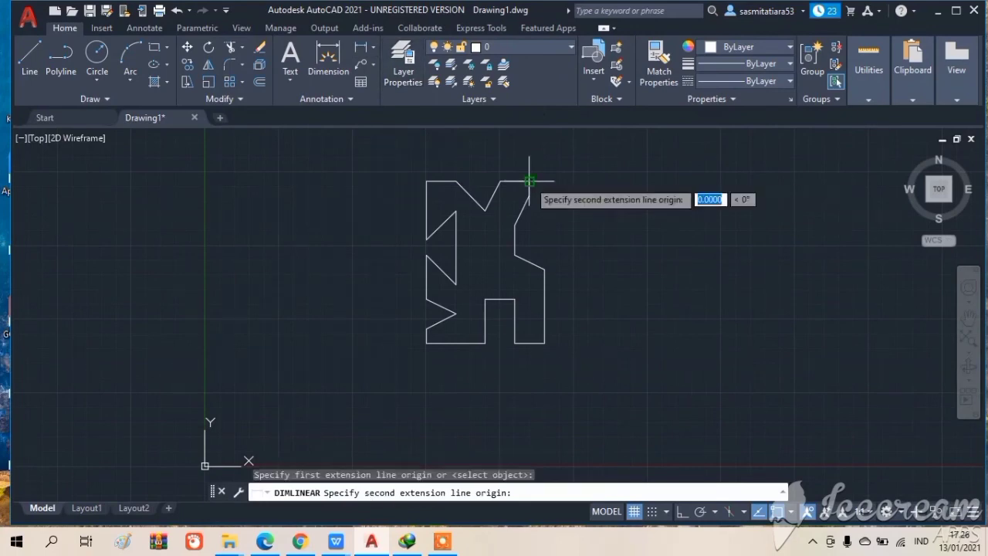
left_click(544, 342)
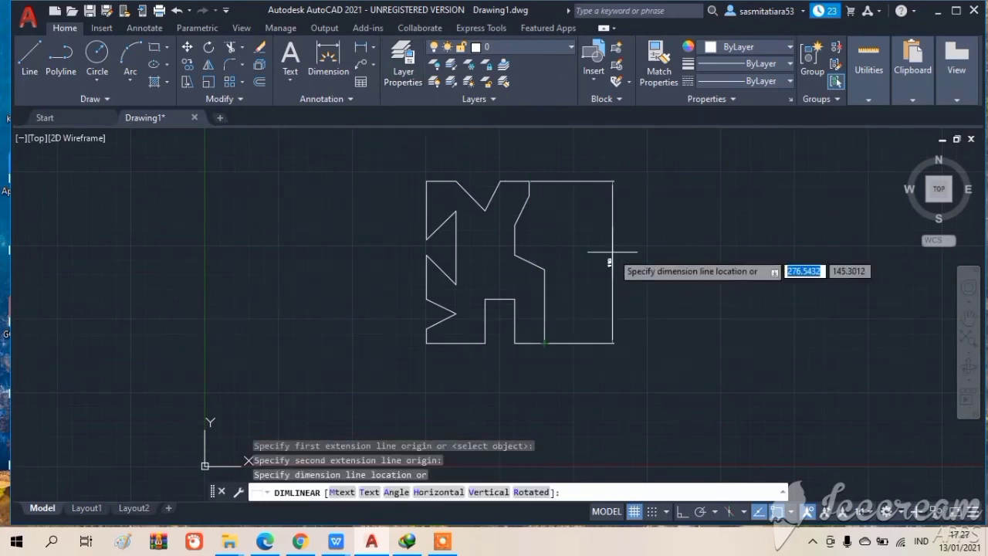
scroll(612, 252, "up", 4)
scroll(612, 252, "down", 4)
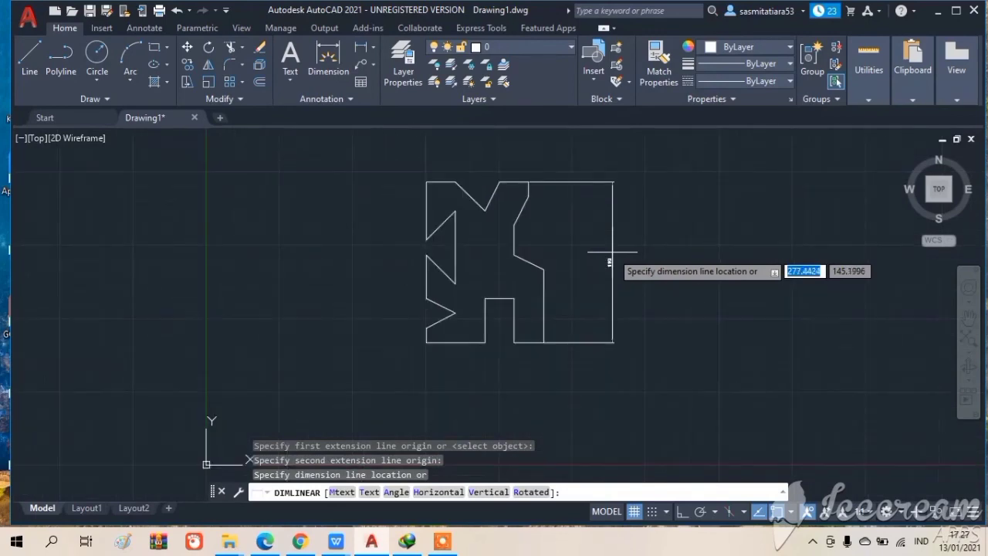
scroll(612, 252, "up", 2)
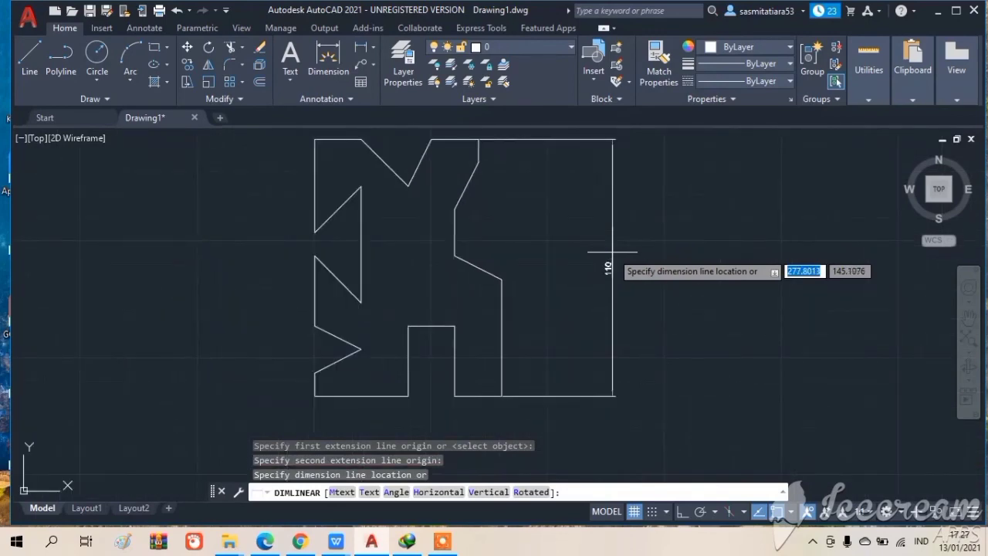
left_click(559, 238)
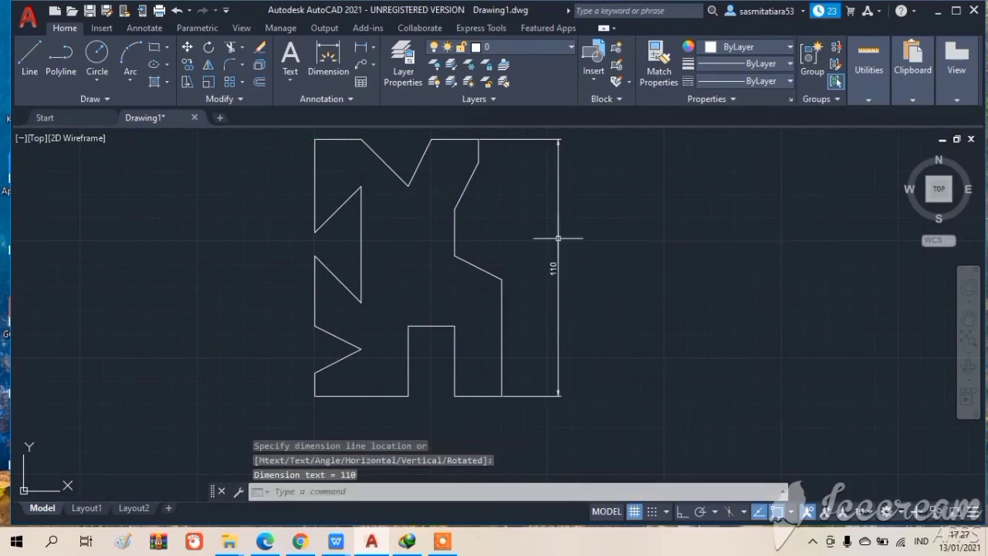
Add a horizontal linear dimension for the profile's overall width, placed below the bottom edge.
left_click(358, 50)
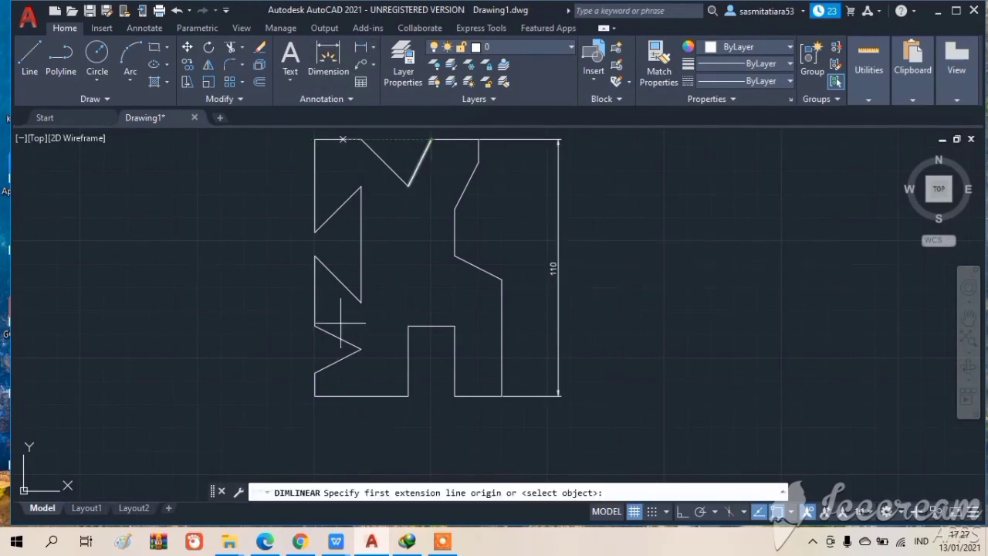
key("Escape")
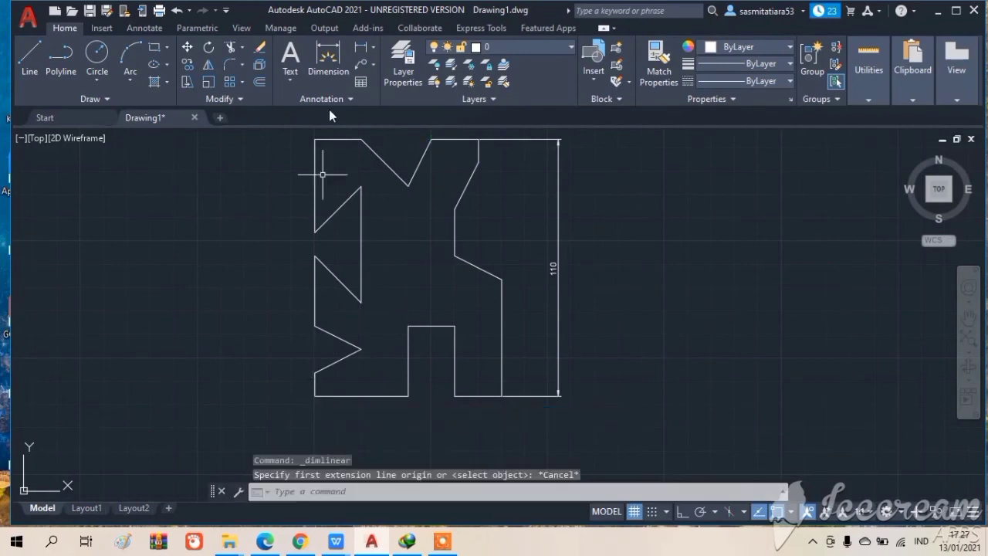
left_click(357, 49)
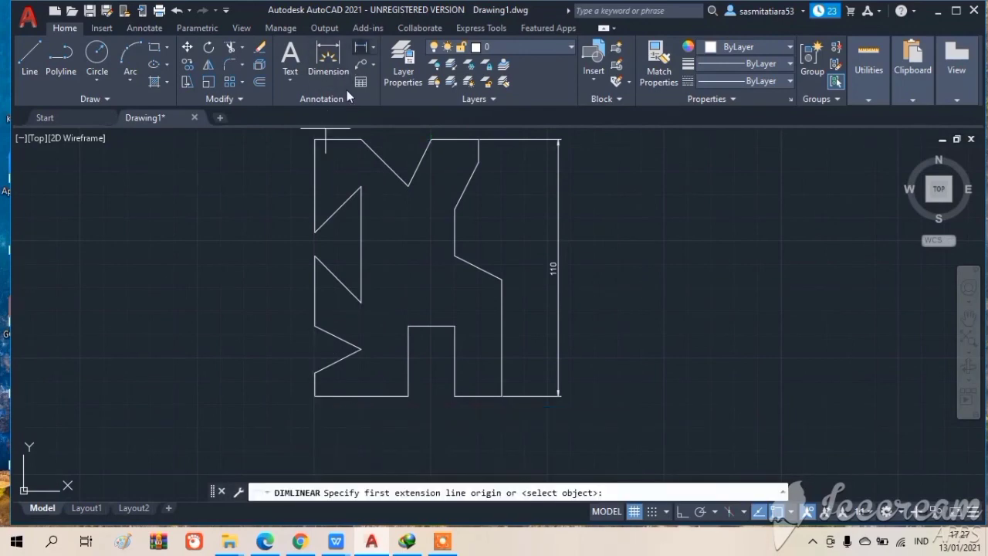
left_click(314, 396)
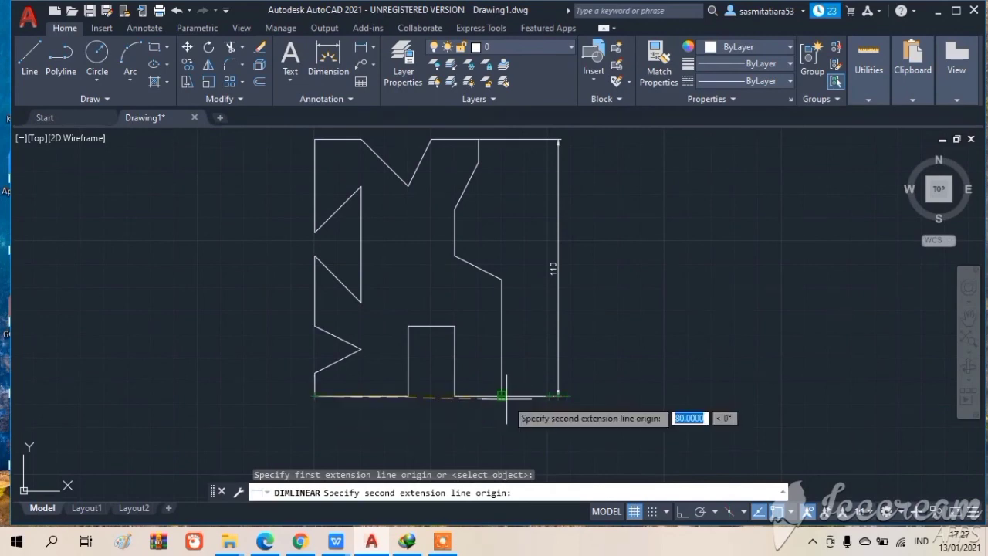
left_click(502, 395)
left_click(503, 424)
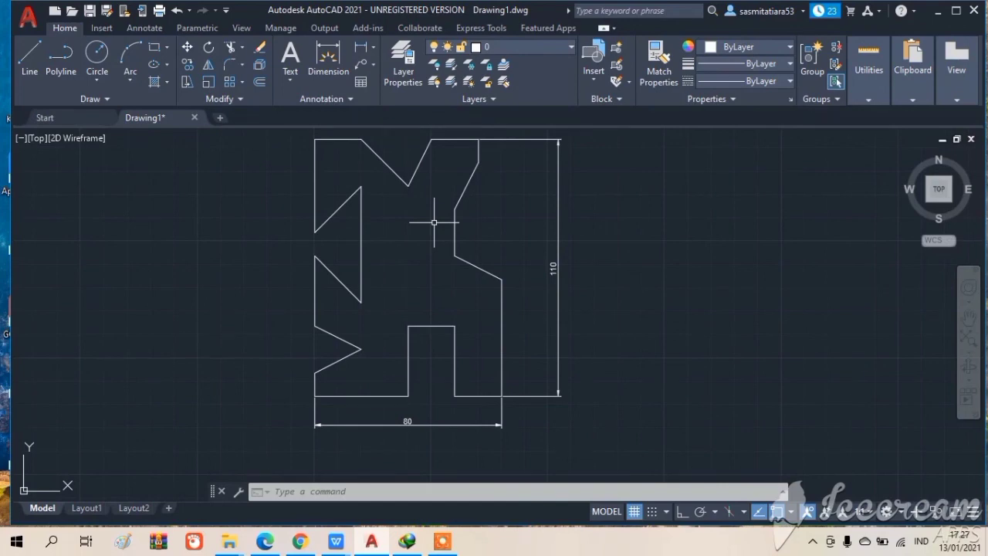
left_click(442, 542)
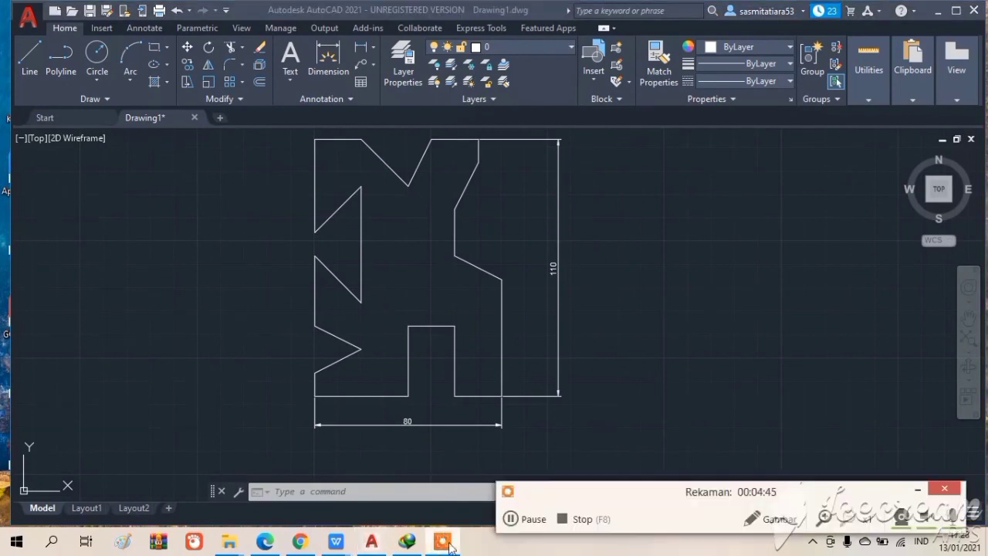